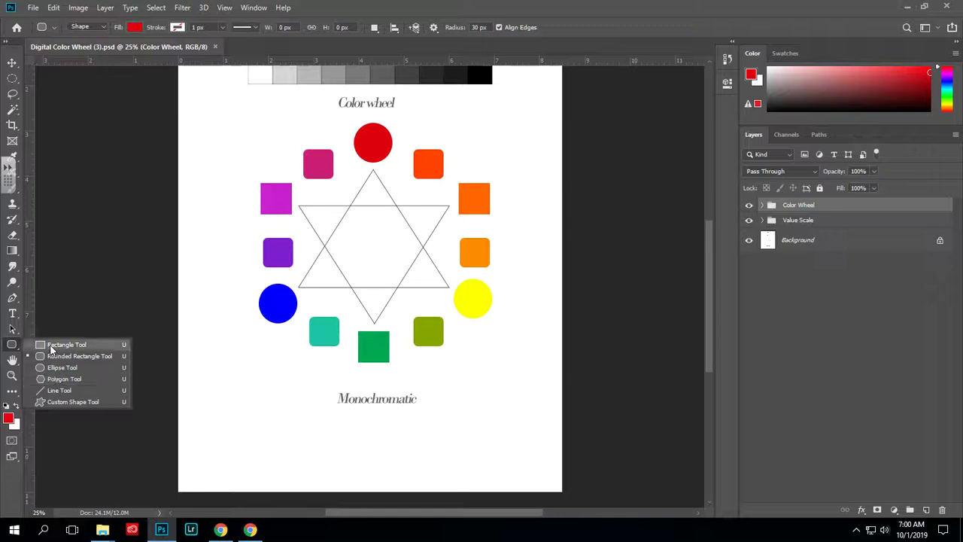
Replace the Custom Shape tool's current shape library with the All set.
click(71, 401)
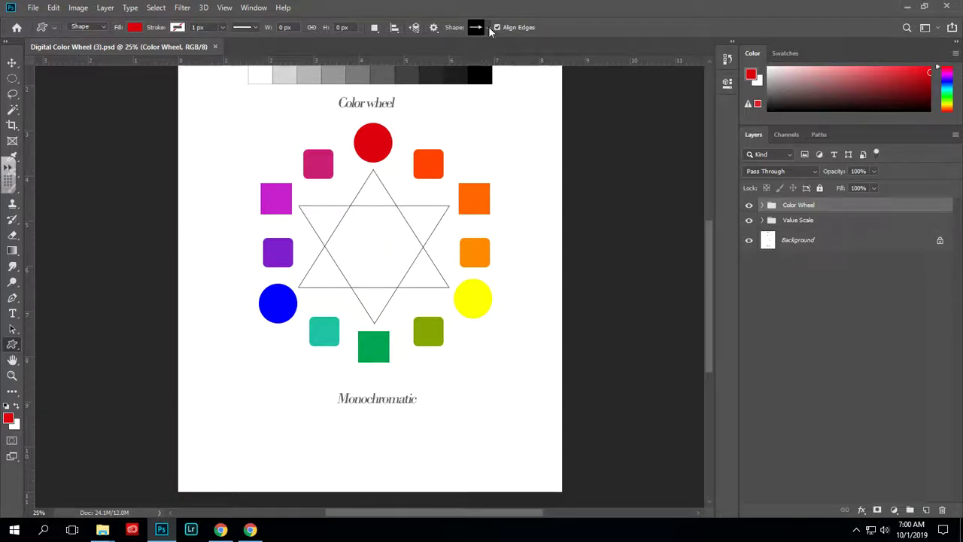
click(488, 28)
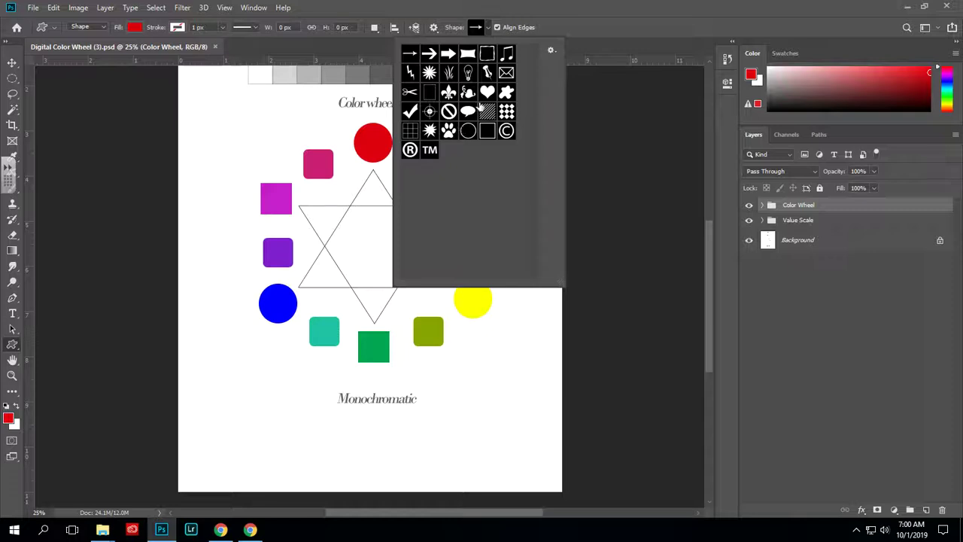
click(551, 51)
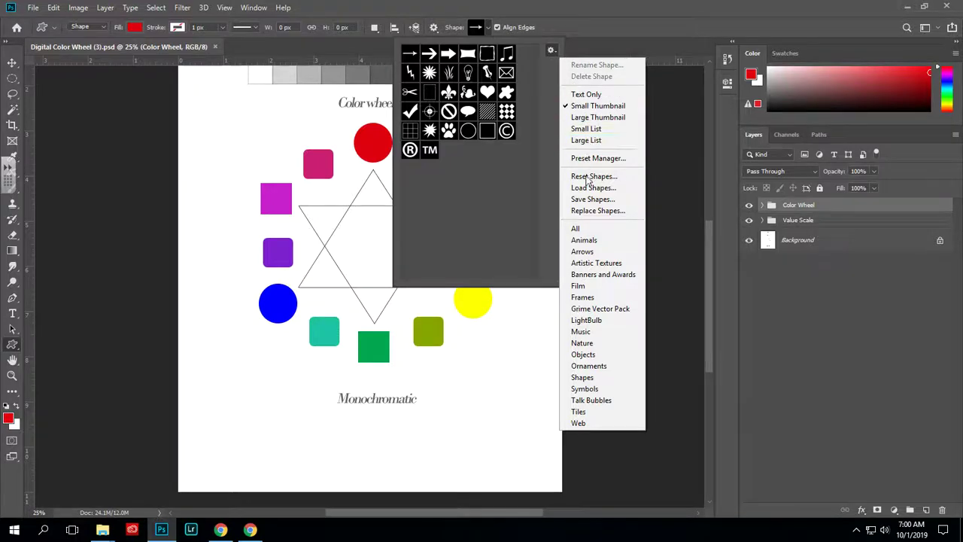
click(583, 230)
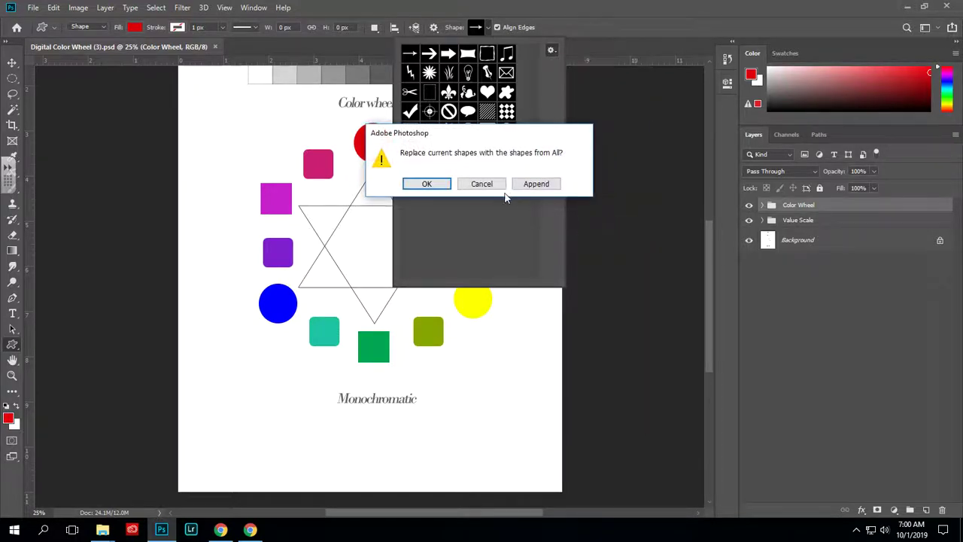
click(430, 183)
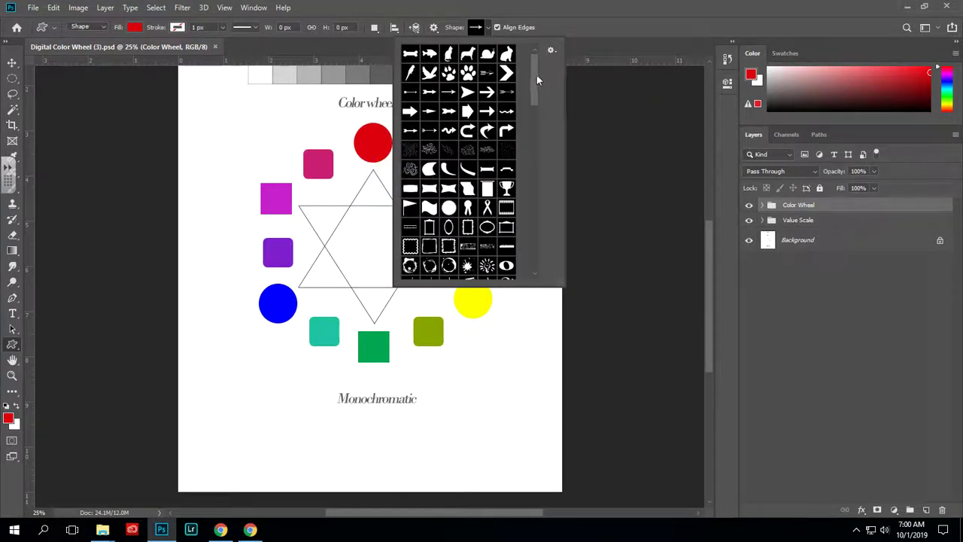
Choose the solid pointed-lobed leaf with a stem from the custom shape library.
mouse_move(535, 65)
mouse_down()
mouse_move(533, 239)
mouse_move(535, 55)
mouse_up()
scroll(463, 181, down, 1)
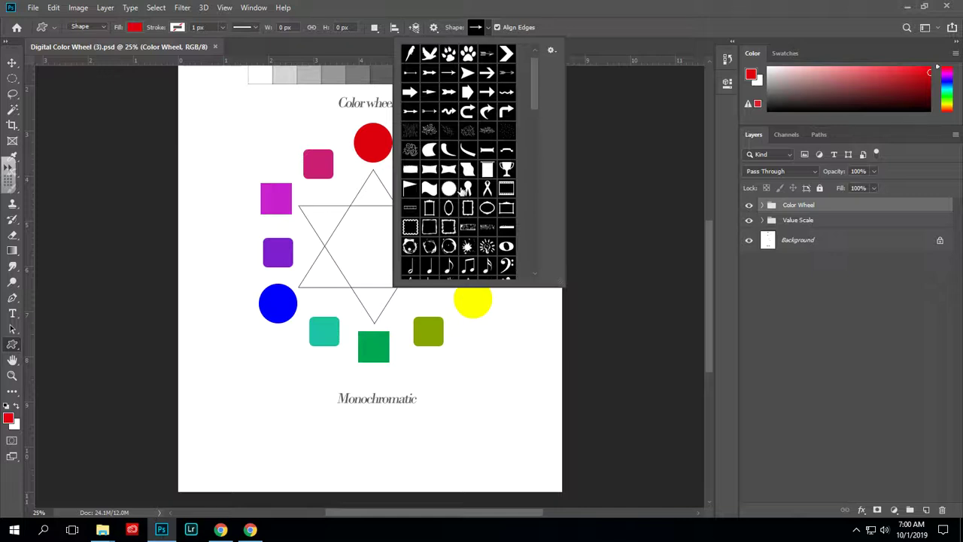
scroll(464, 191, down, 5)
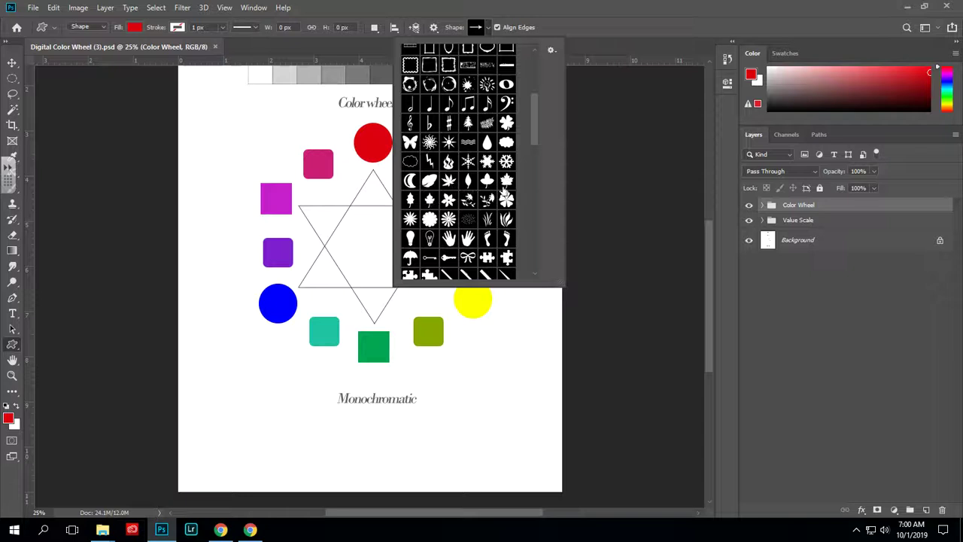
click(430, 200)
click(557, 28)
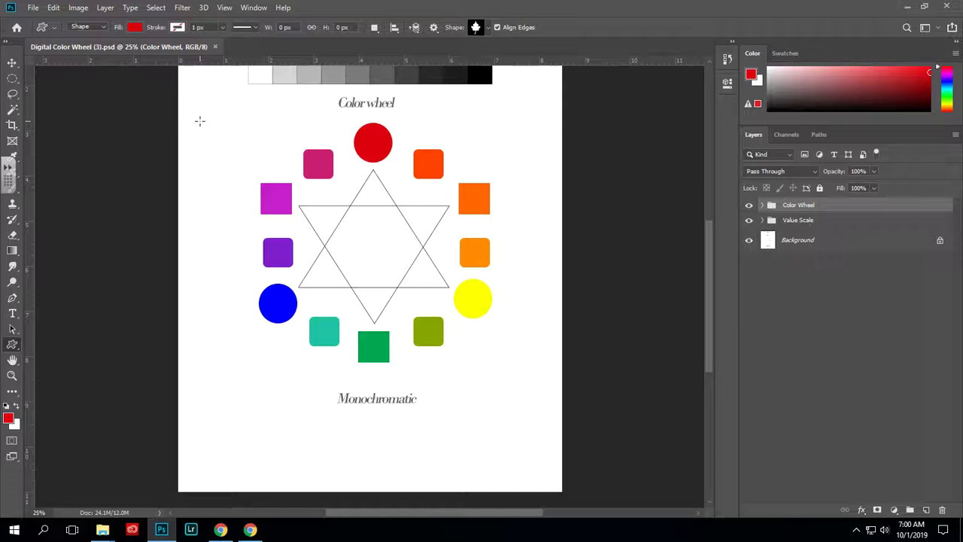
Draw a teal-filled leaf about 262 by 418 px below the Monochromatic heading.
click(134, 28)
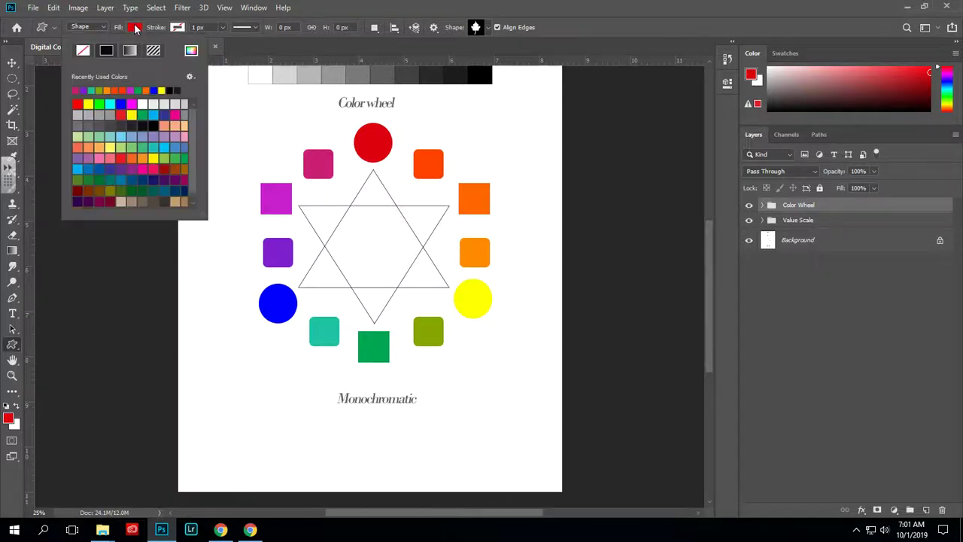
click(156, 144)
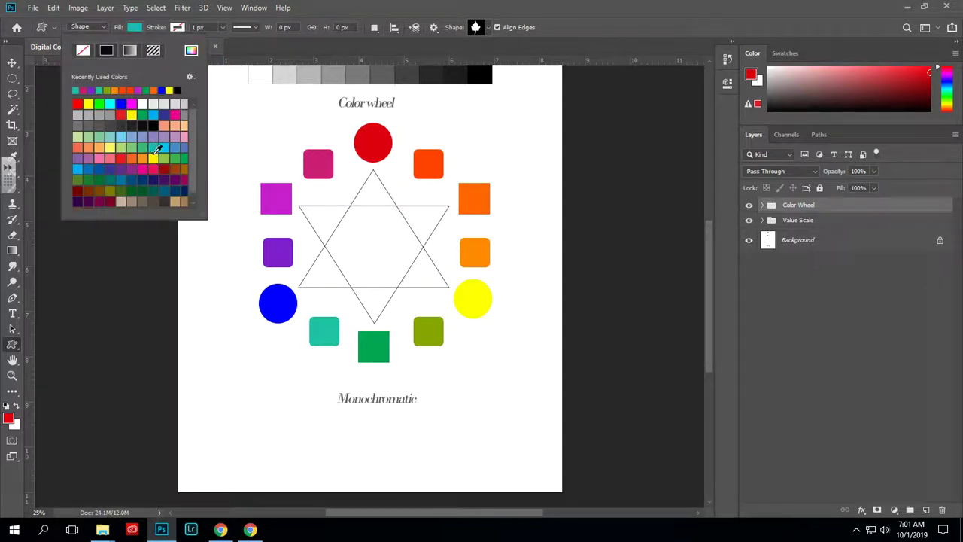
click(359, 421)
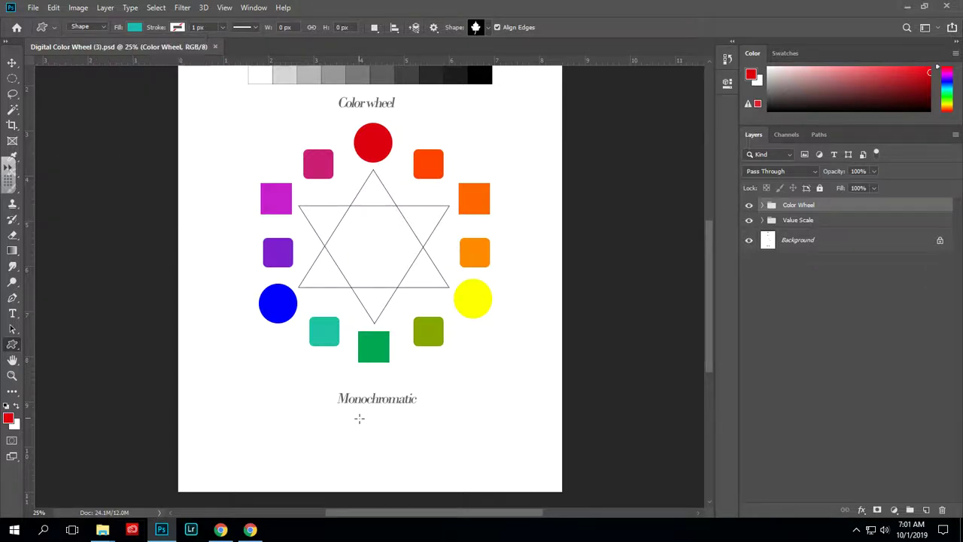
drag(359, 421, 397, 479)
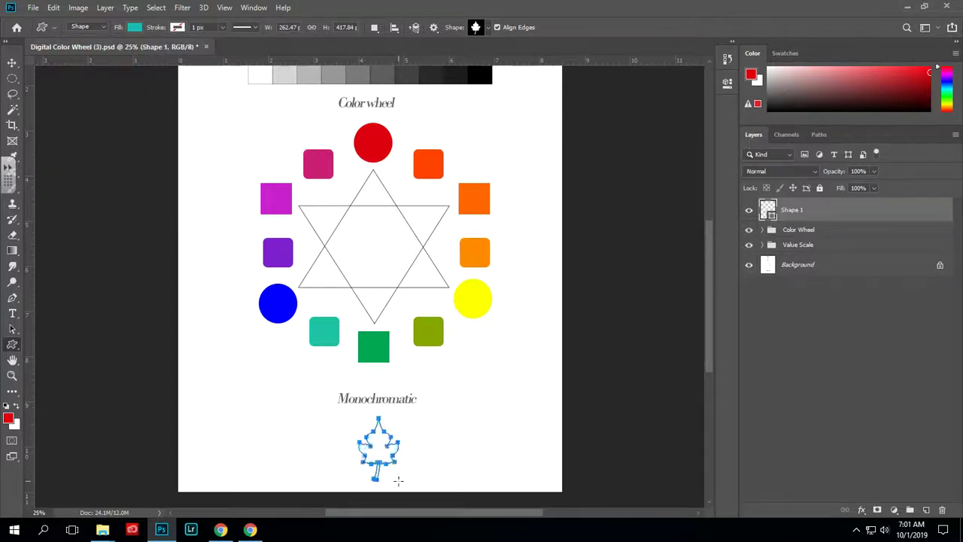
Move the leaf up slightly toward the Monochromatic heading and place a duplicate directly to its left.
click(12, 63)
drag(387, 457, 387, 452)
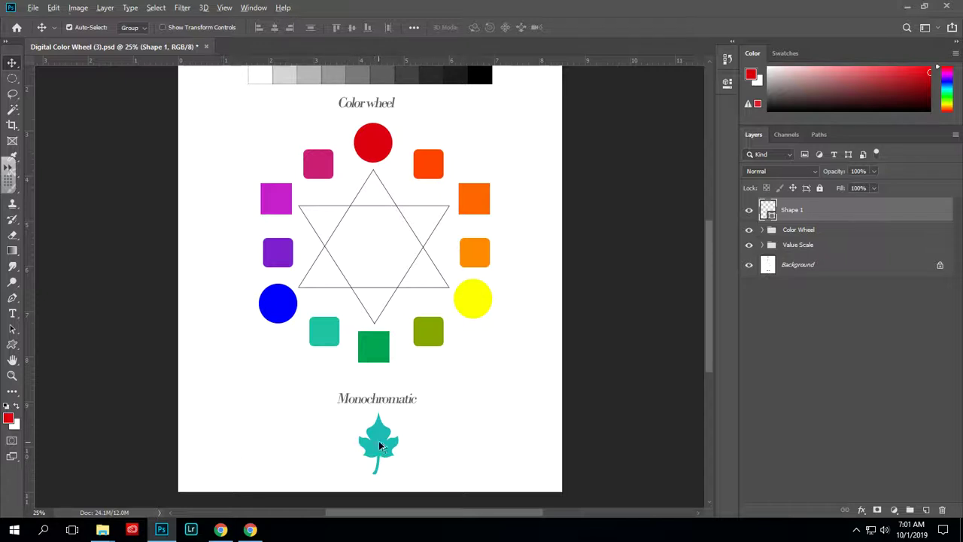
drag(381, 445, 336, 448)
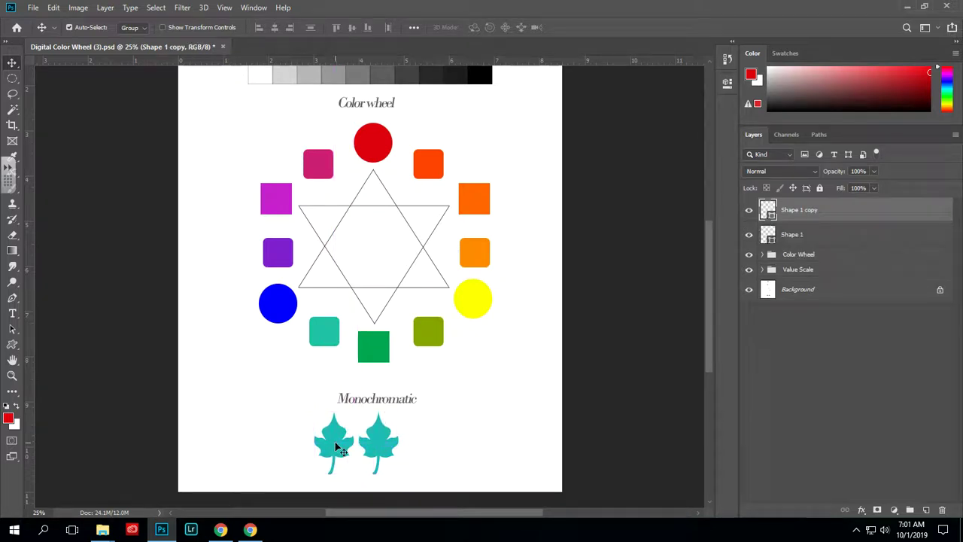
click(726, 83)
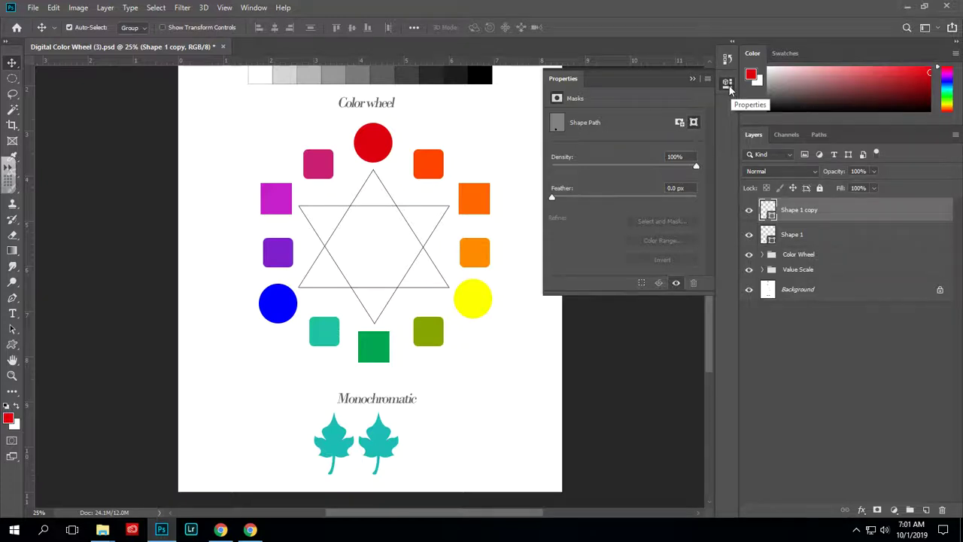
click(253, 8)
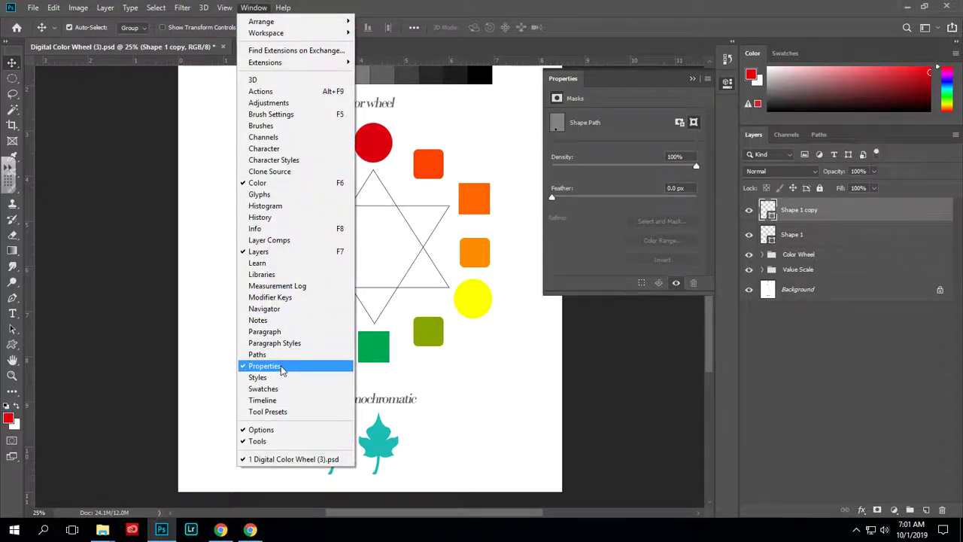
click(619, 102)
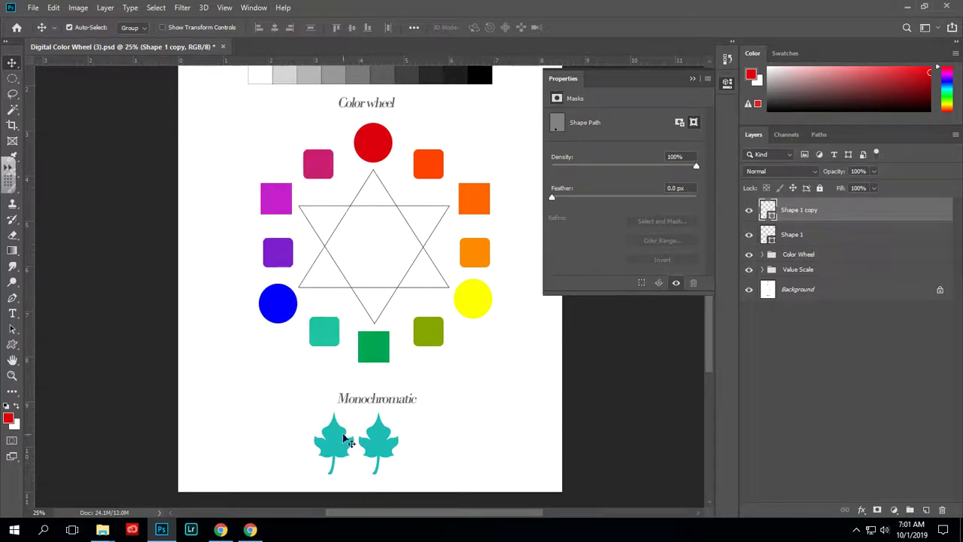
click(802, 236)
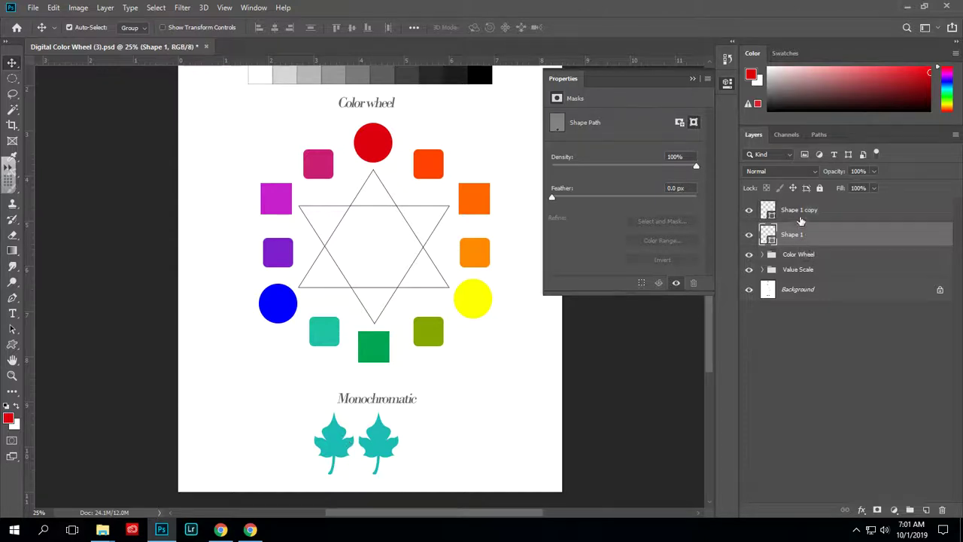
click(690, 78)
click(12, 343)
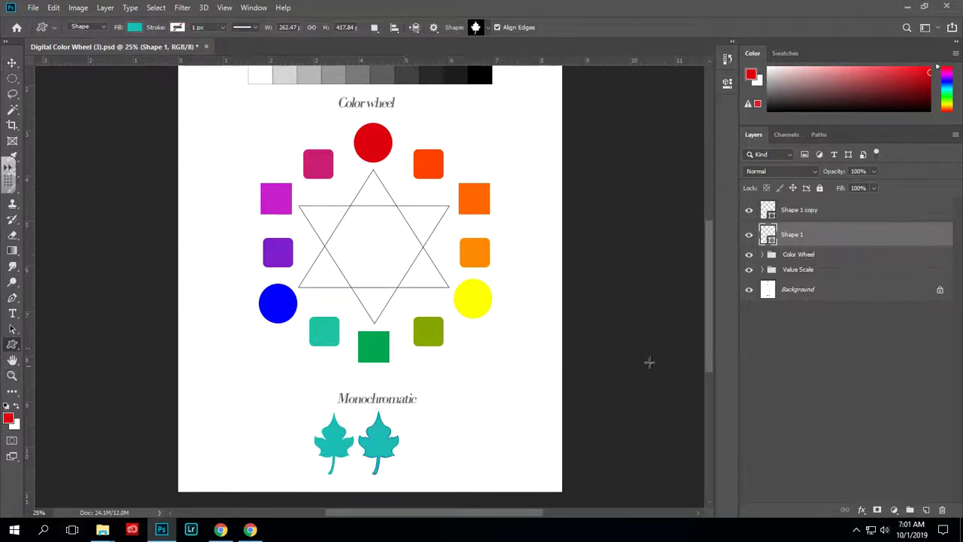
click(799, 210)
click(730, 86)
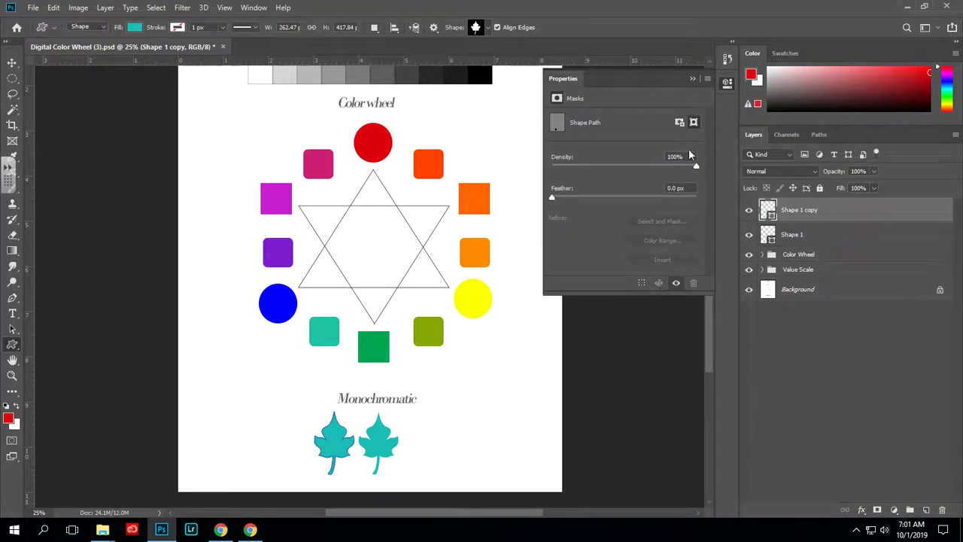
click(692, 79)
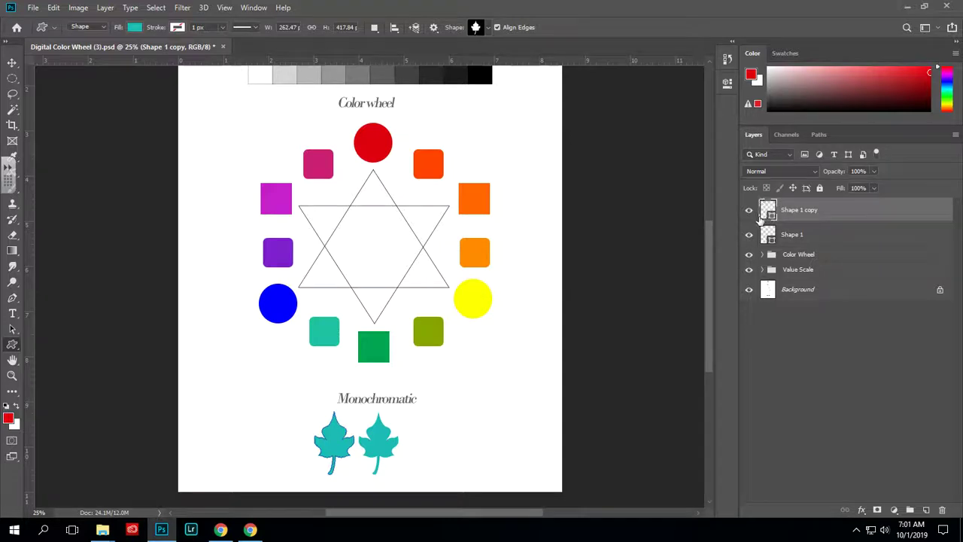
Recolor the duplicated leaf on the Shape 1 copy layer to the lighter teal tint #5eccc7.
double_click(767, 211)
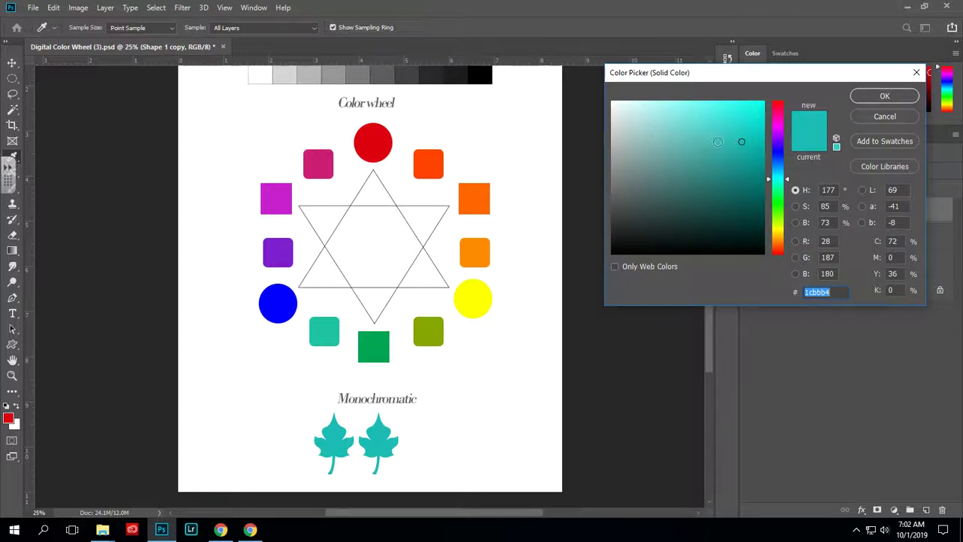
drag(718, 141, 675, 143)
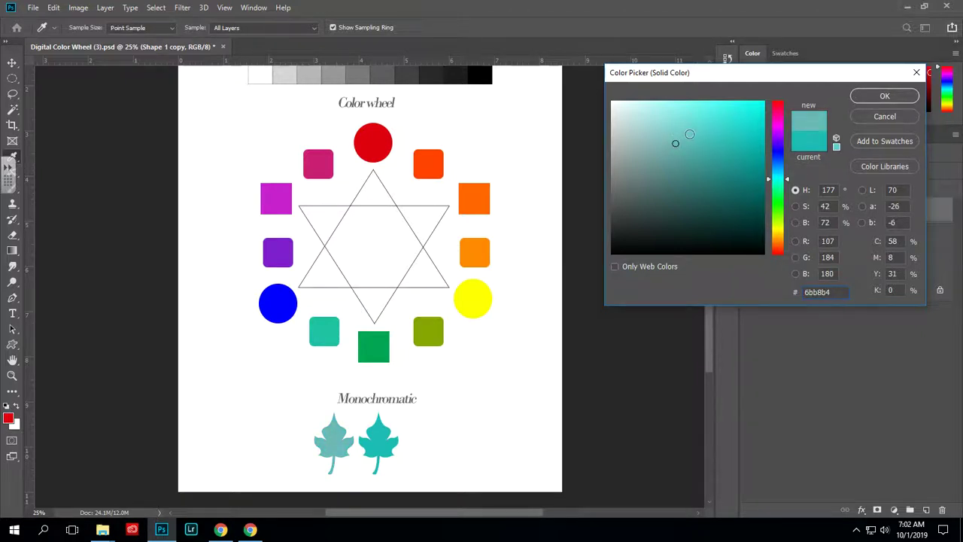
click(686, 136)
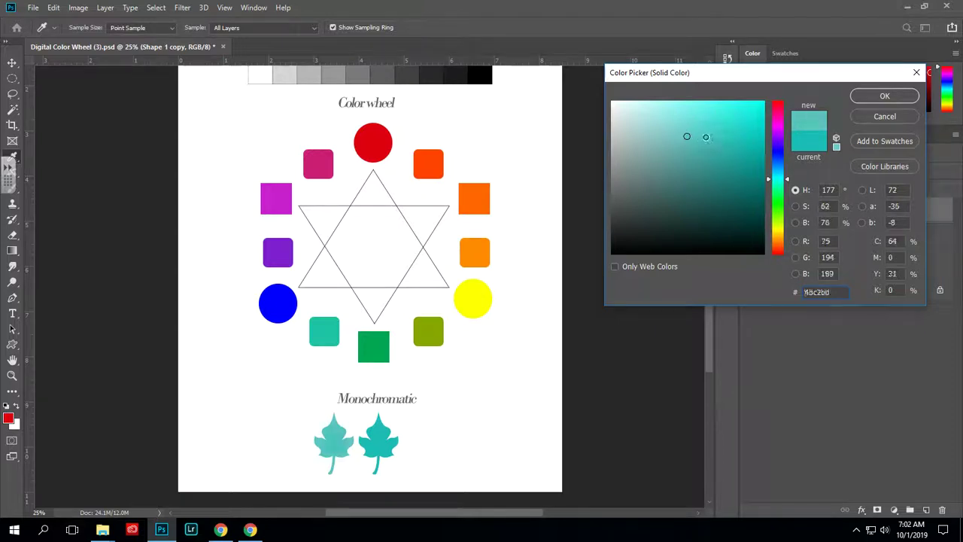
click(691, 129)
click(693, 132)
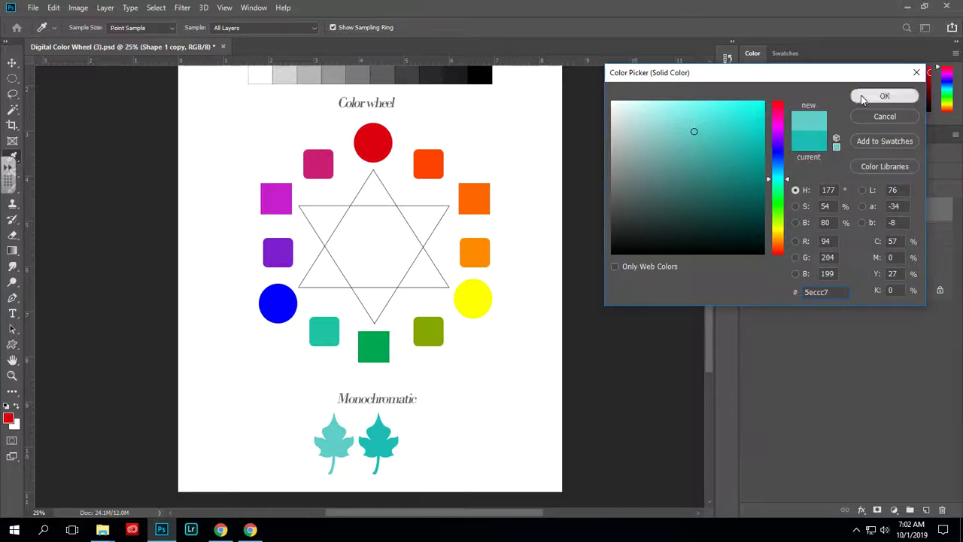
click(885, 96)
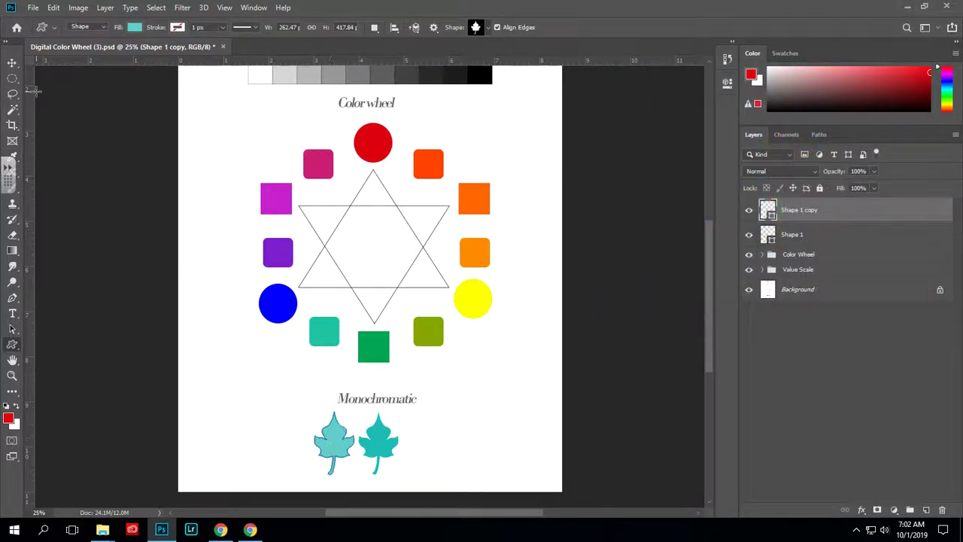
Duplicate the lighter leaf to its left and recolor the new copy to a paler teal, about #85dfdb.
click(12, 63)
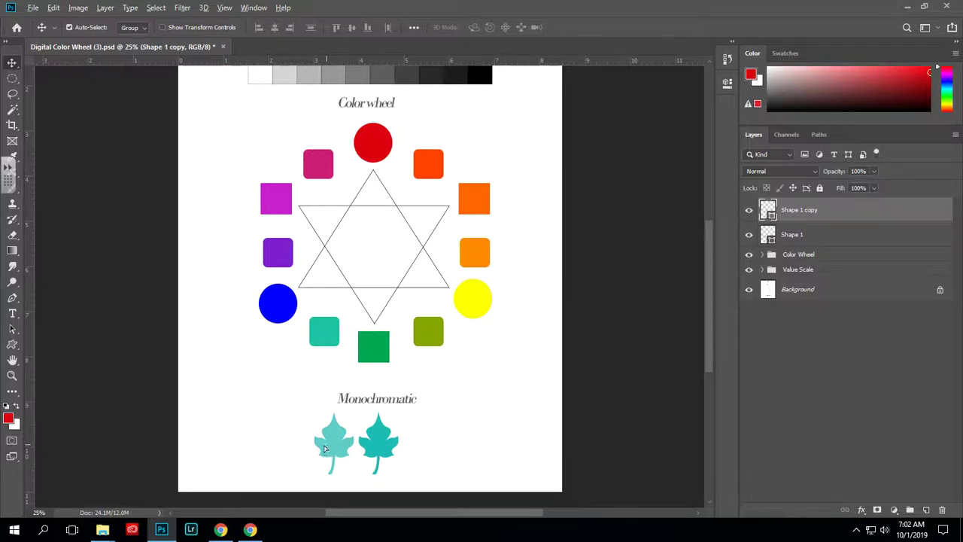
drag(327, 451, 283, 447)
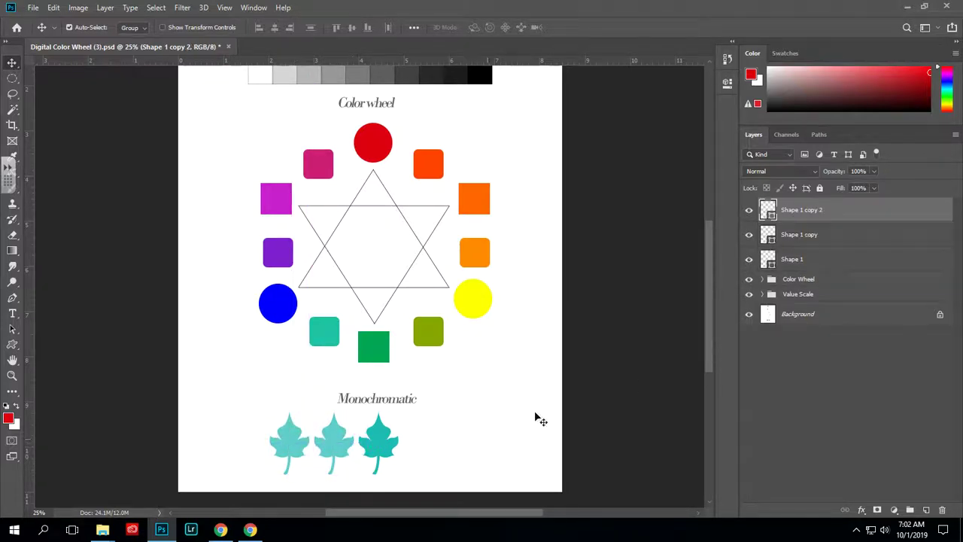
double_click(769, 209)
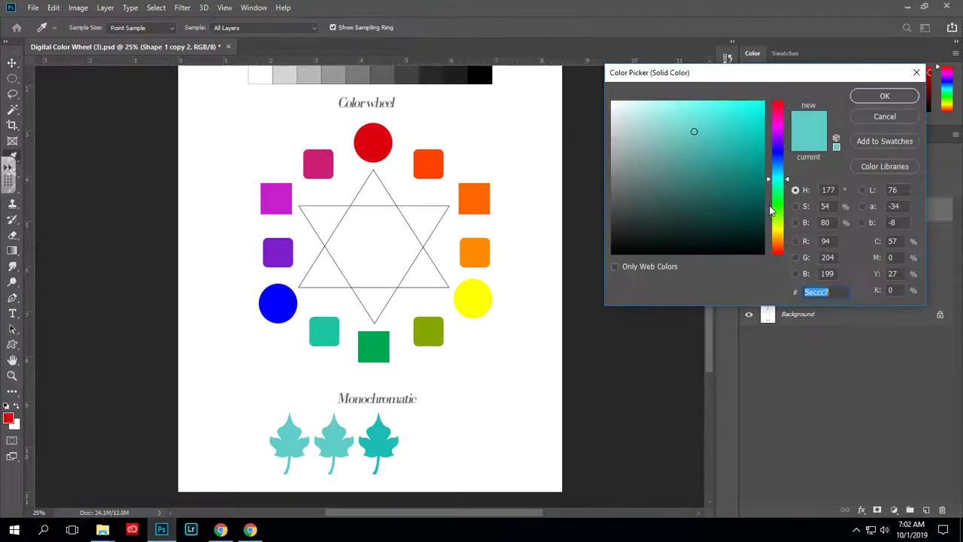
drag(673, 123, 669, 119)
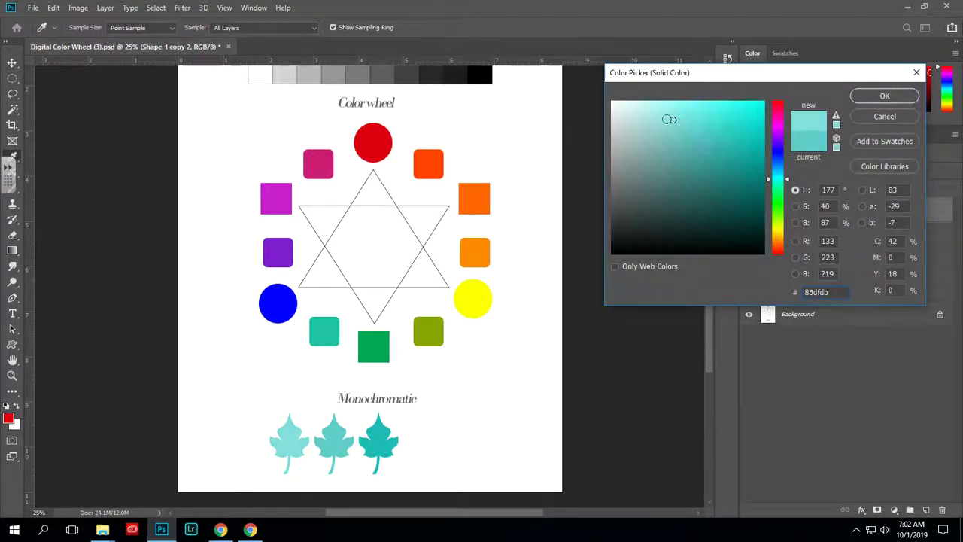
click(880, 96)
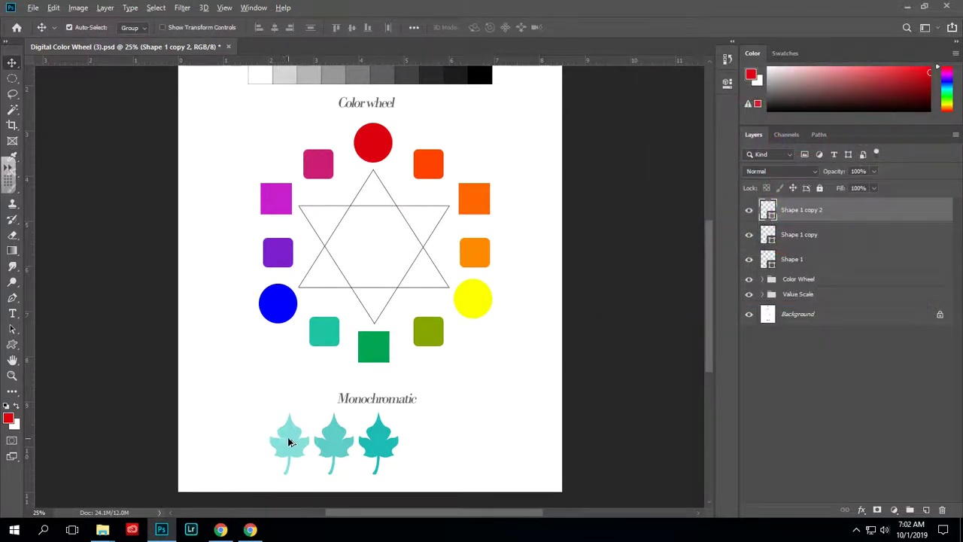
Add a fourth leaf by duplicating the leftmost one further left, and recolor it to #b8f1ee.
drag(291, 443, 243, 442)
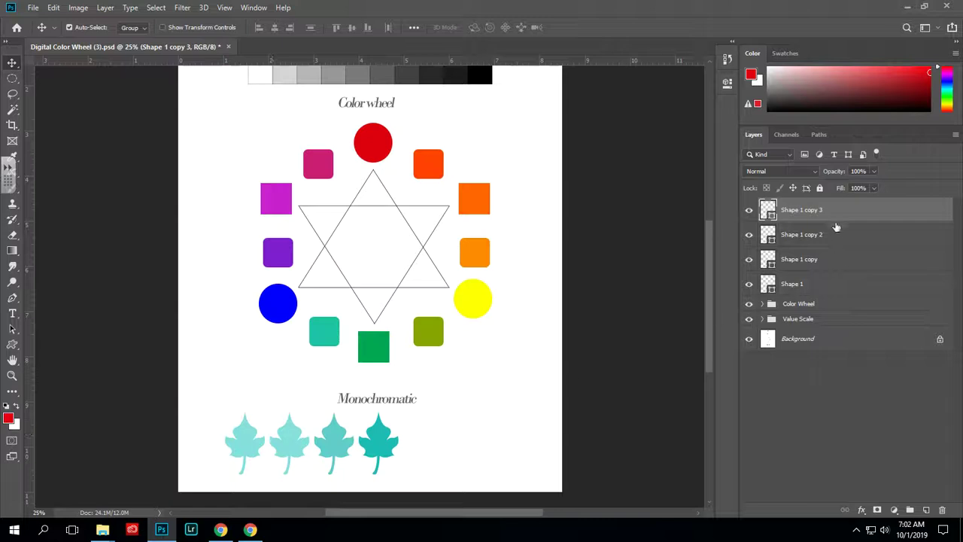
double_click(767, 210)
click(644, 108)
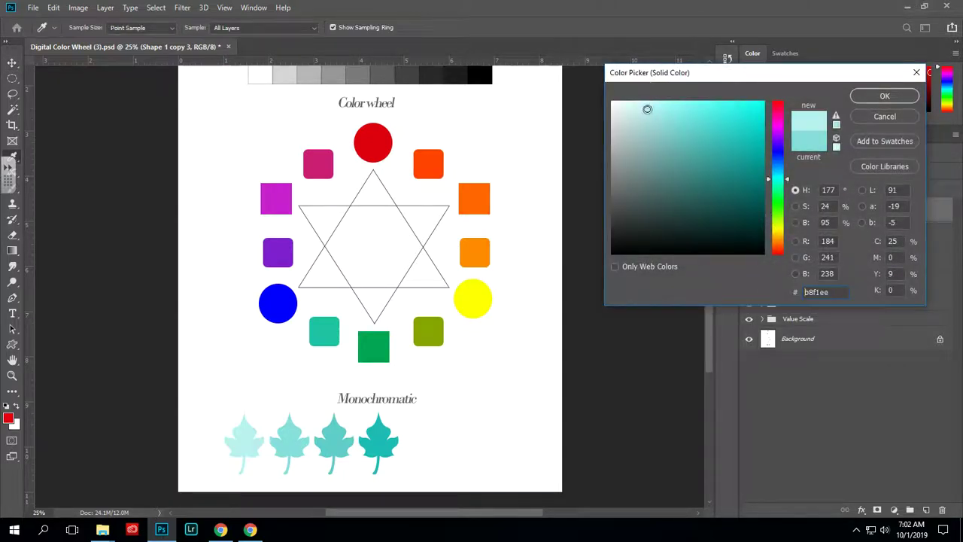
click(884, 96)
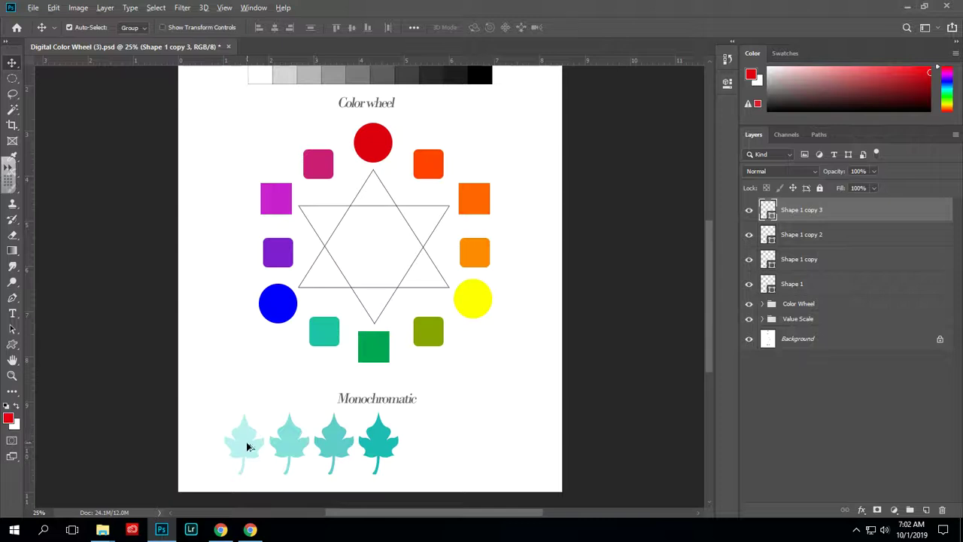
Duplicate the leftmost leaf further left as a fifth leaf and recolor the copy to a near-white teal tint.
drag(247, 444, 202, 449)
double_click(766, 210)
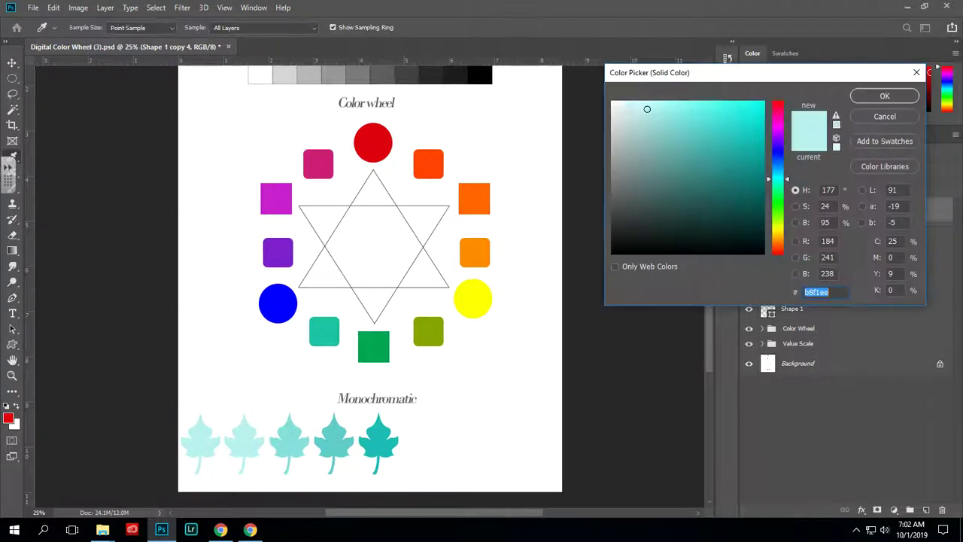
click(621, 105)
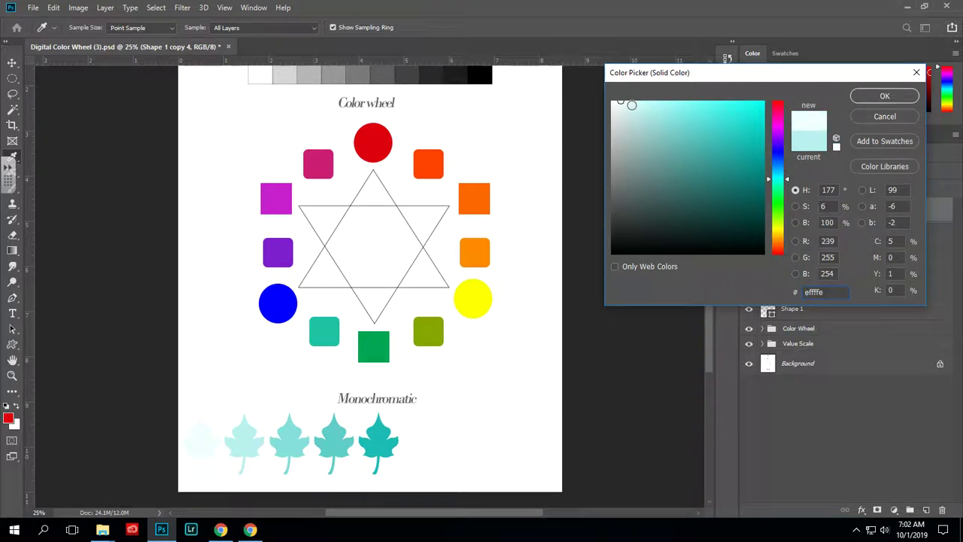
click(628, 102)
click(894, 95)
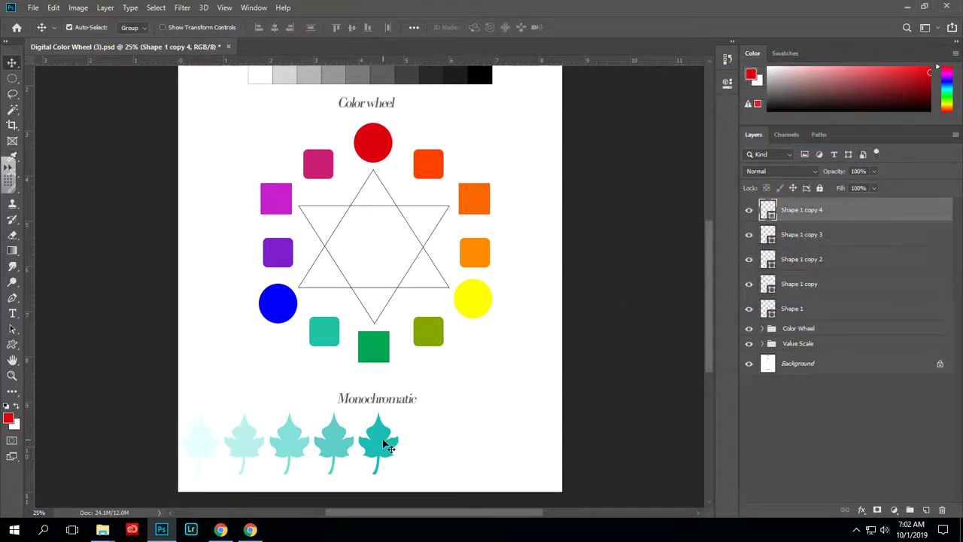
Duplicate the original Shape 1 leaf to its right and recolor the copy to the darker teal #12918b.
click(776, 310)
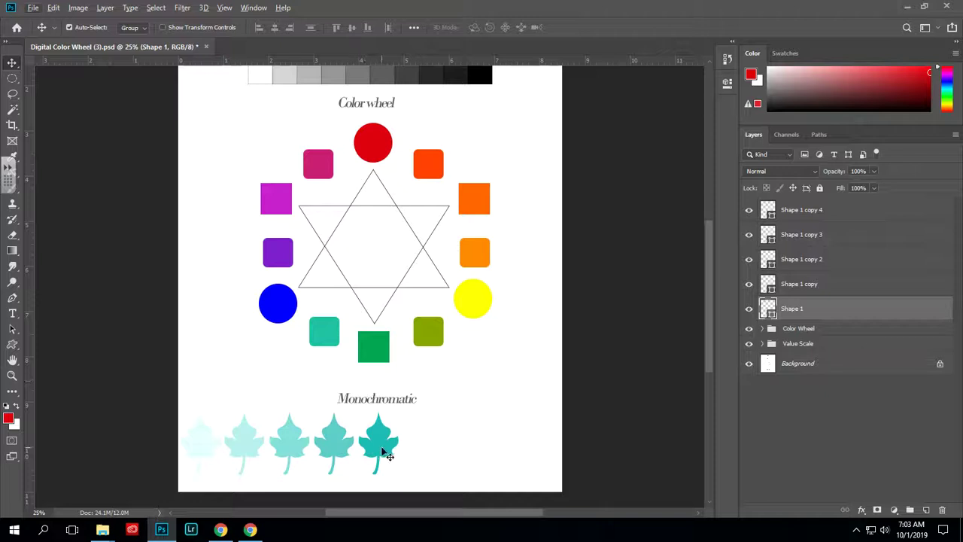
drag(377, 449, 422, 448)
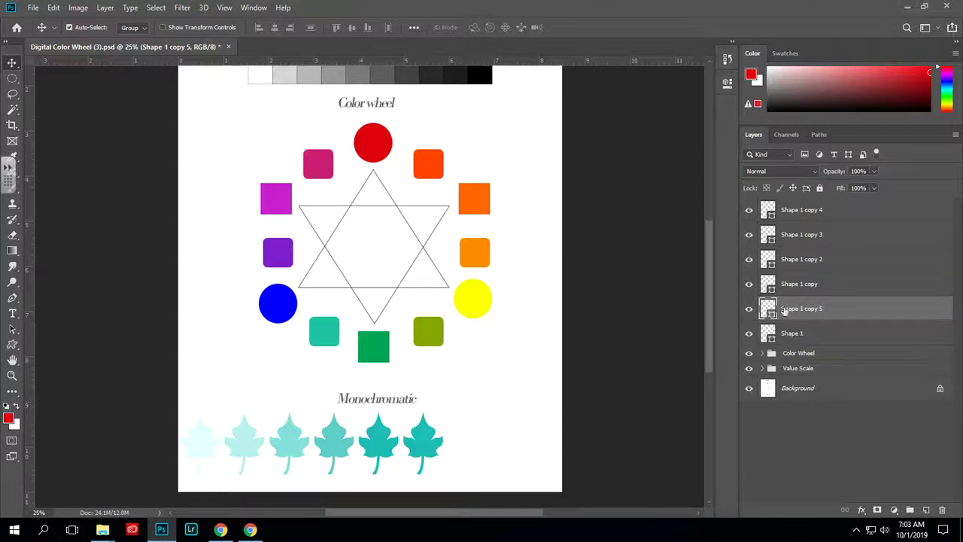
double_click(766, 308)
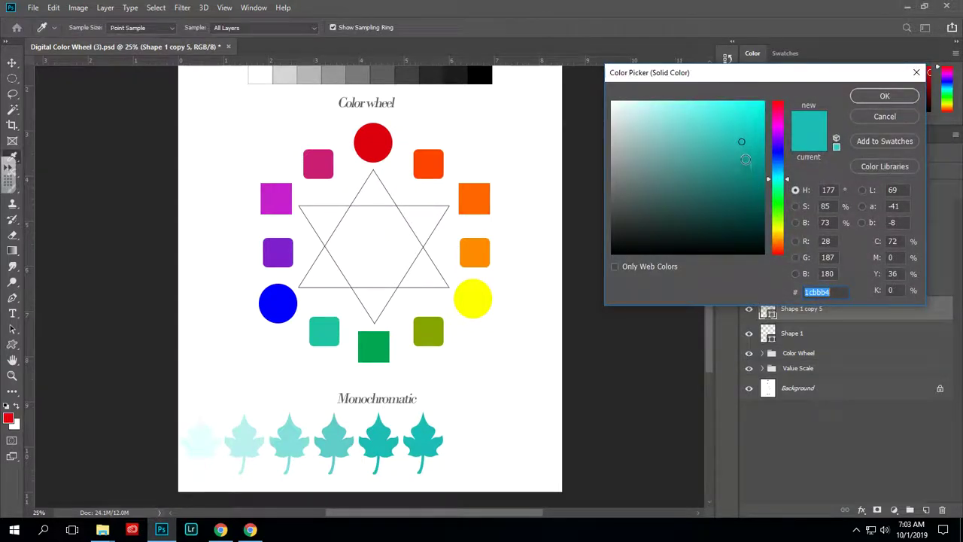
drag(744, 159, 745, 167)
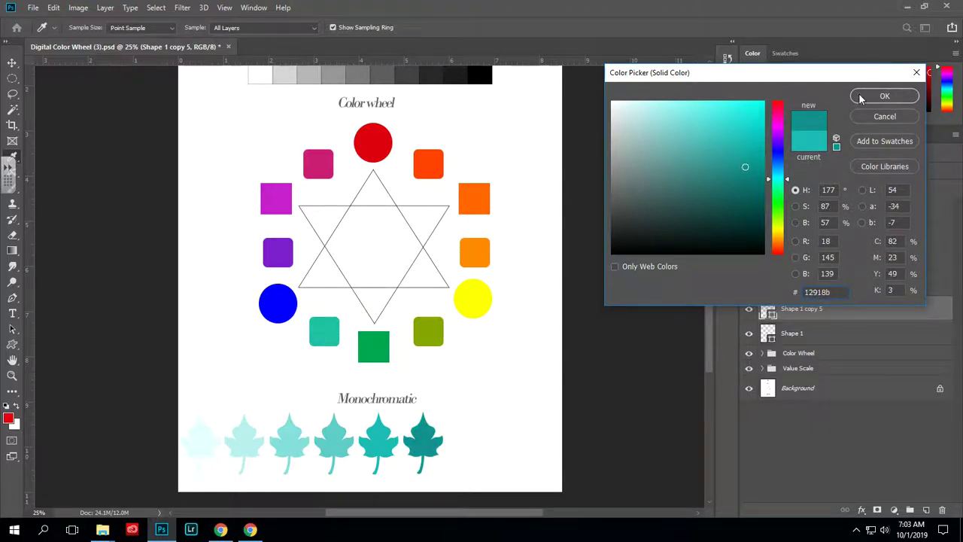
click(862, 99)
Add a seventh leaf by duplicating the rightmost one further right, and recolor it to #0b726d.
drag(423, 440, 469, 444)
double_click(768, 310)
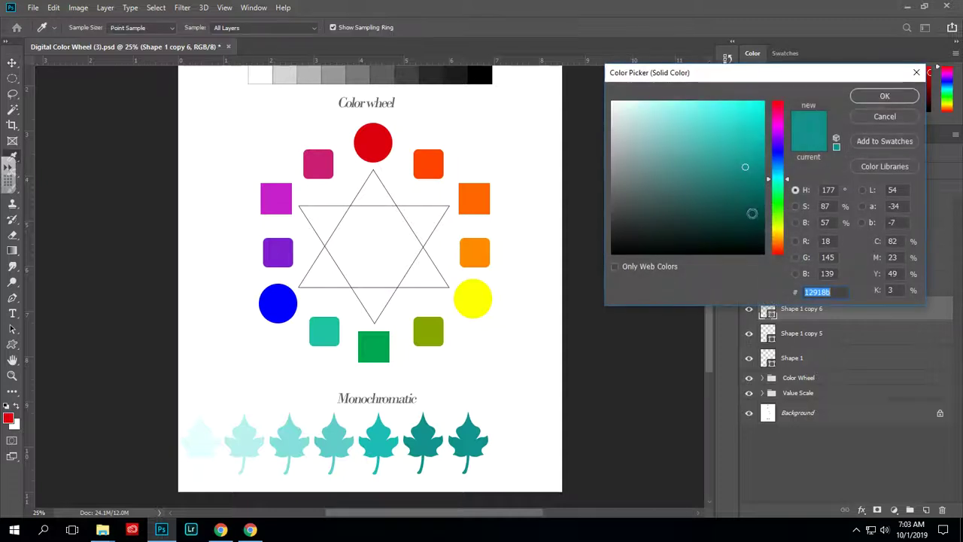
click(749, 185)
click(870, 96)
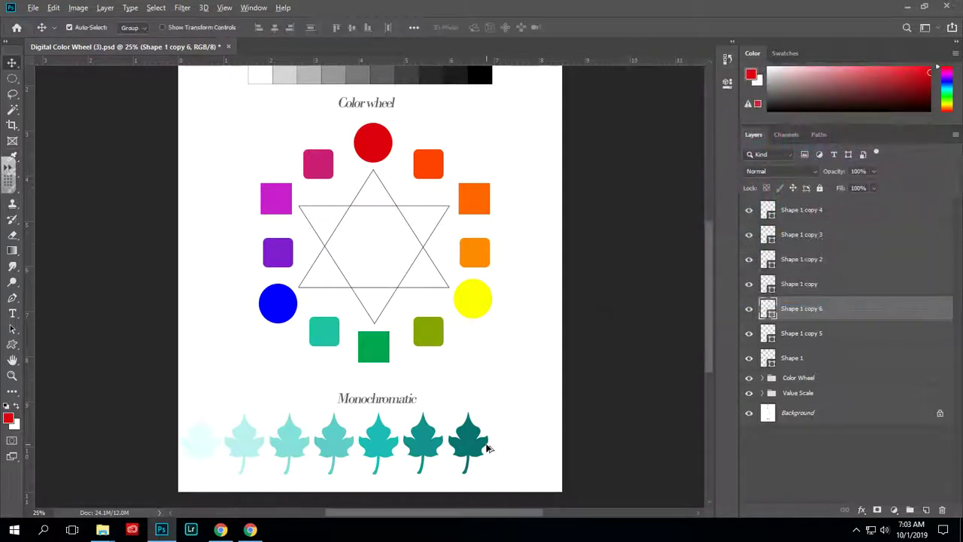
Duplicate the #0b726d leaf to its right and recolor the new copy to the deep teal #074c49.
drag(468, 440, 508, 442)
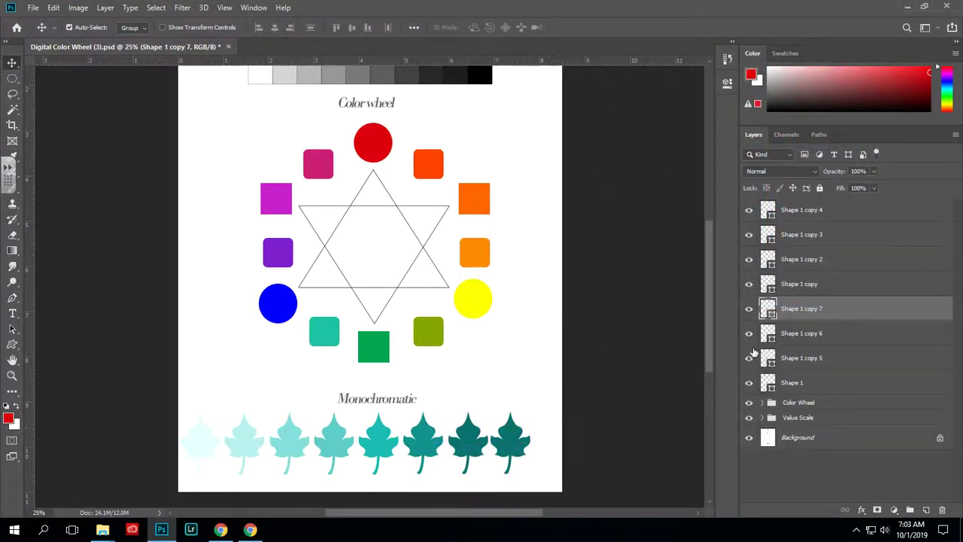
double_click(768, 308)
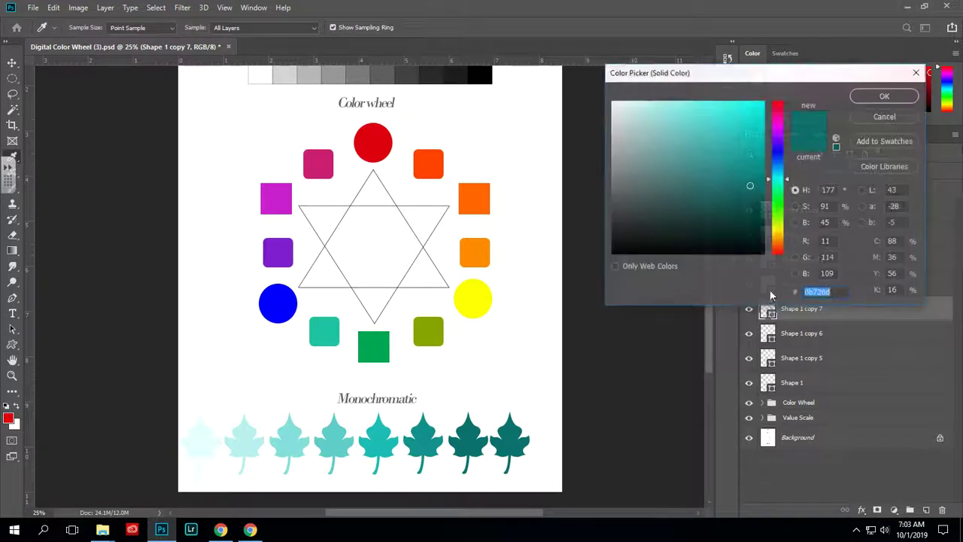
click(751, 208)
click(880, 98)
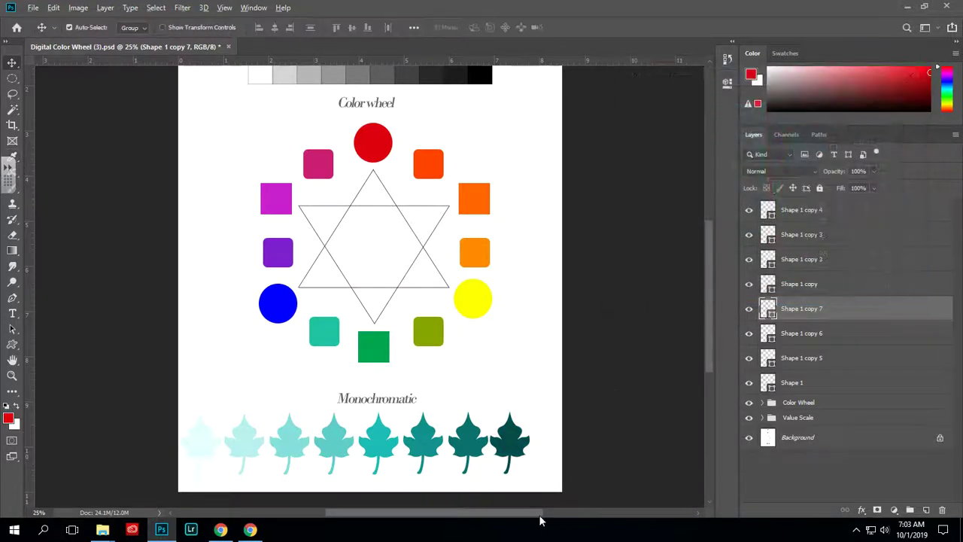
Place a ninth leaf at the page's right edge by duplicating the darkest one, and recolor it to a near-black teal.
drag(514, 449, 568, 435)
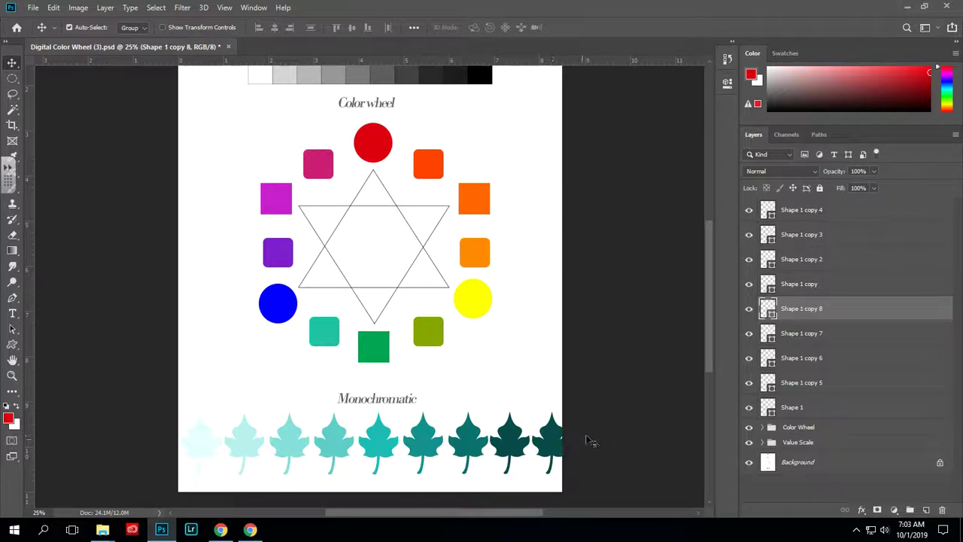
double_click(767, 309)
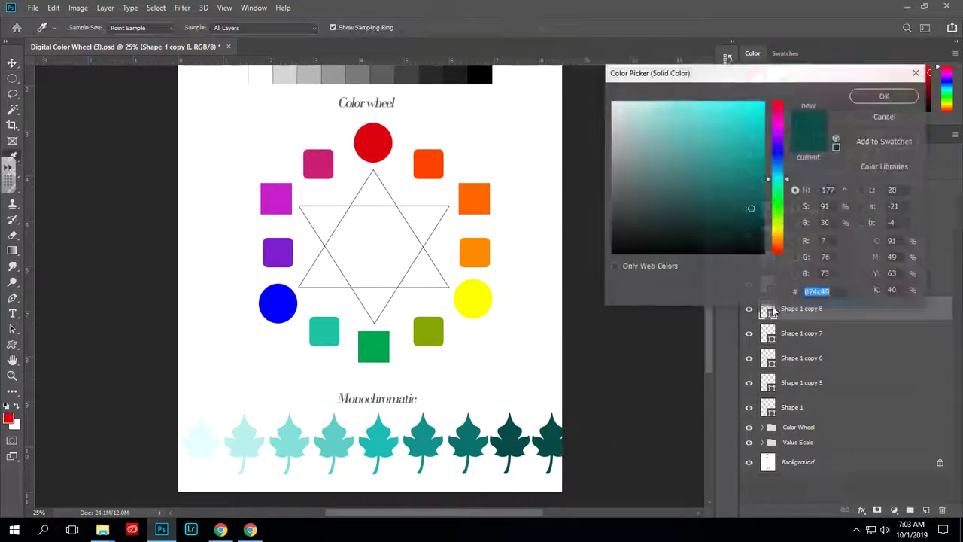
click(764, 228)
click(907, 97)
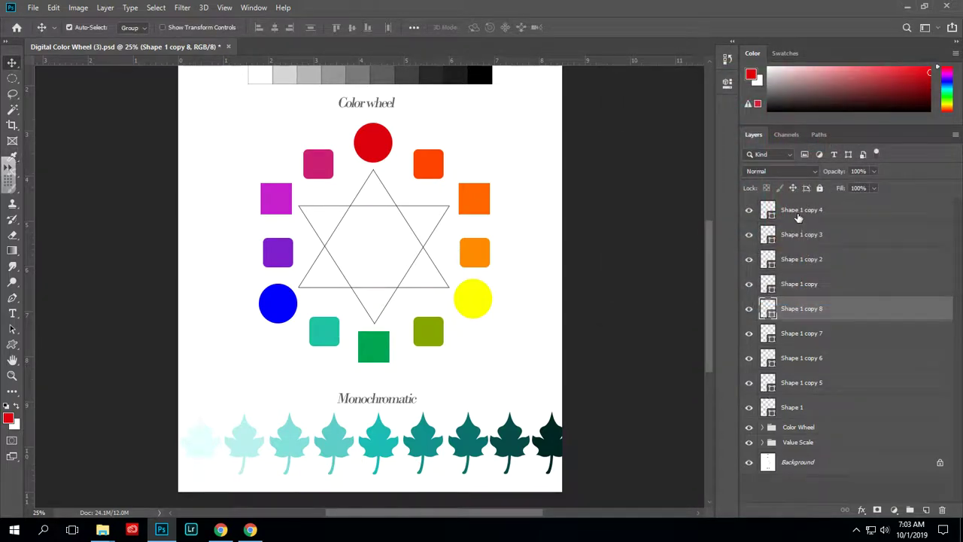
Select all nine leaf layers and scale the row to about 93.9% width and 83.8% height to fit inside the page.
click(798, 214)
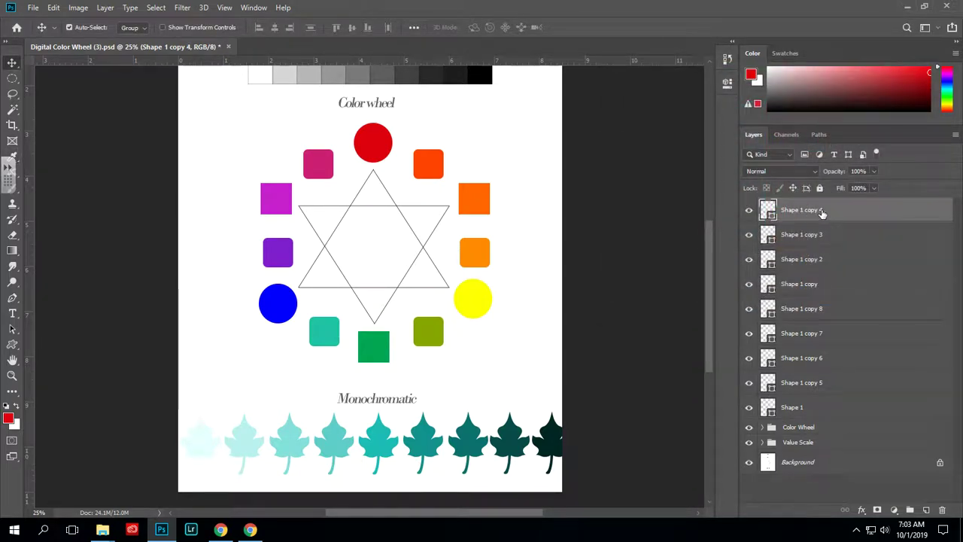
shift+click(794, 409)
drag(802, 424, 786, 449)
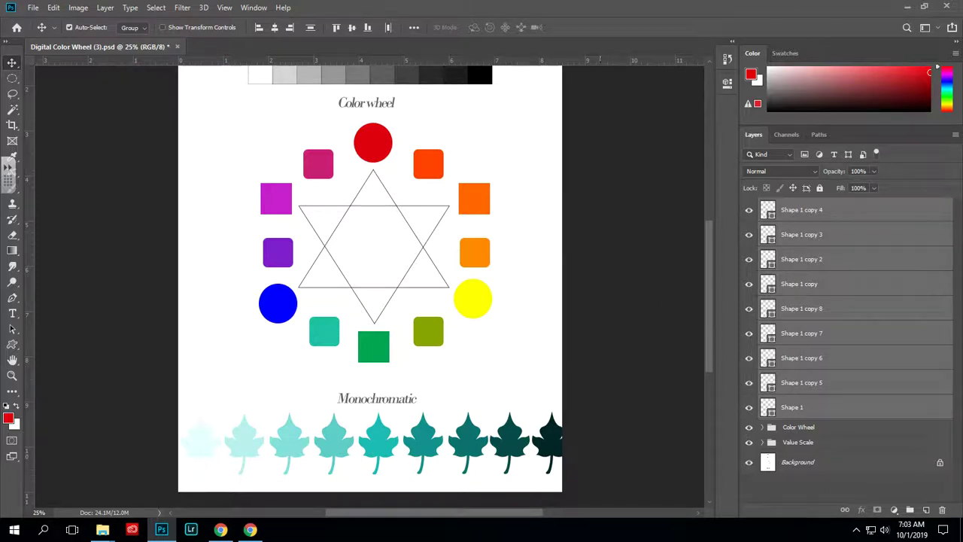
key(ctrl+t)
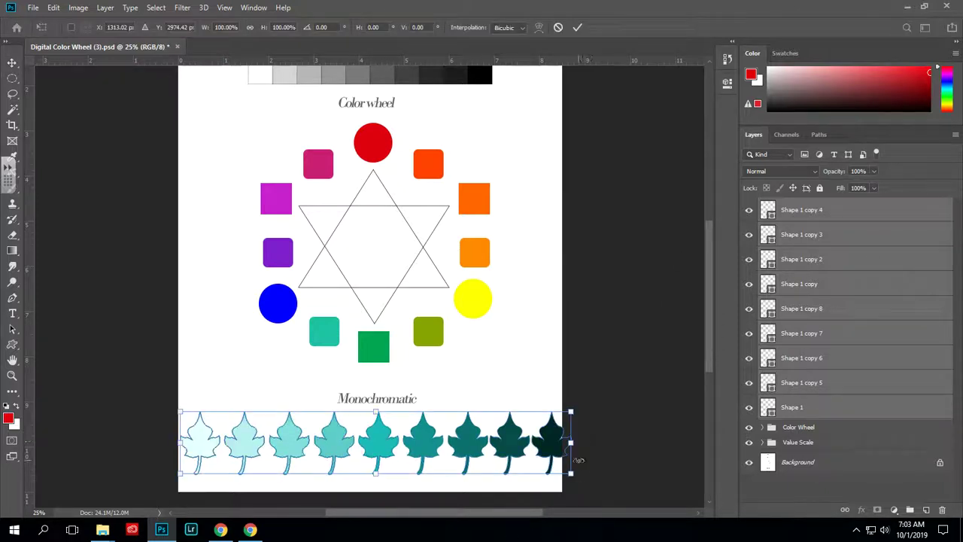
drag(572, 474, 555, 467)
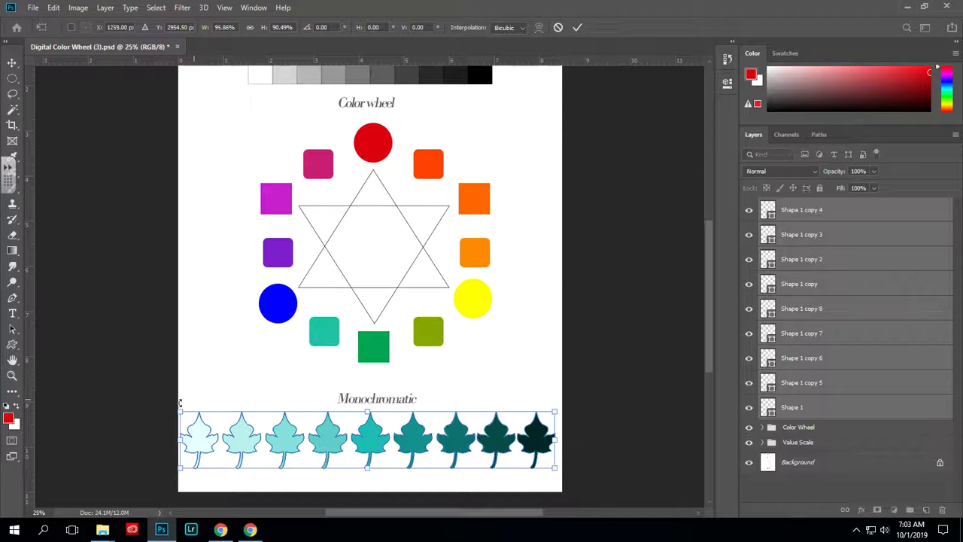
drag(173, 464, 188, 463)
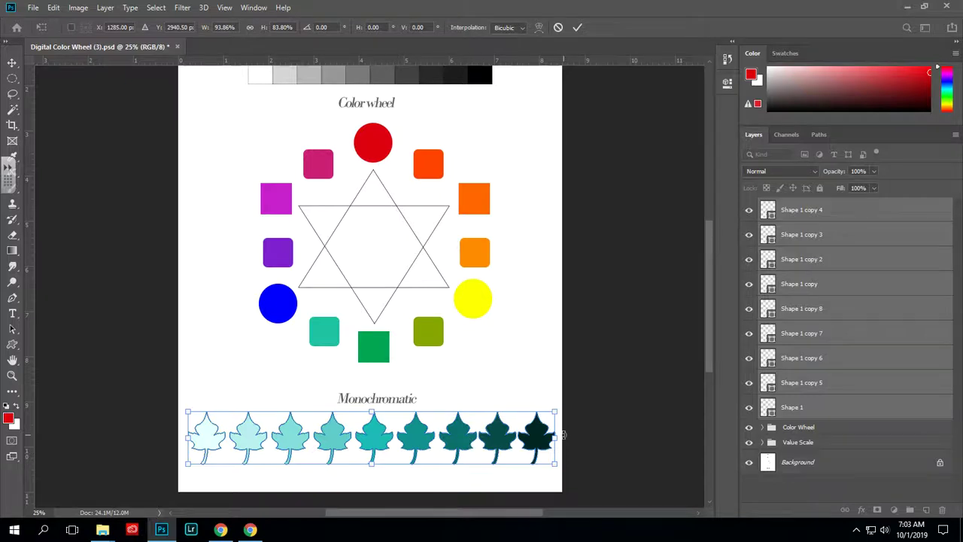
key(Return)
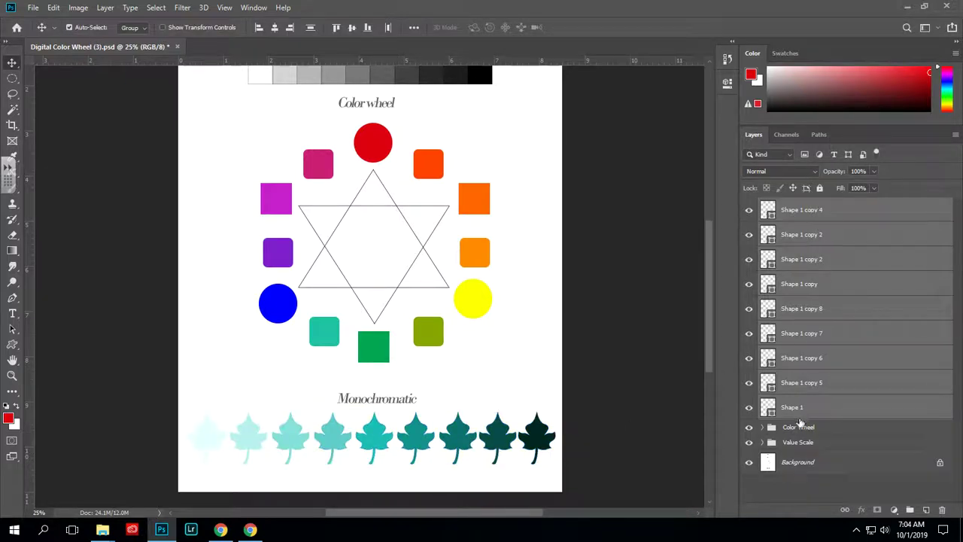
Group the selected leaf layers and name the group Monochromatic.
click(910, 510)
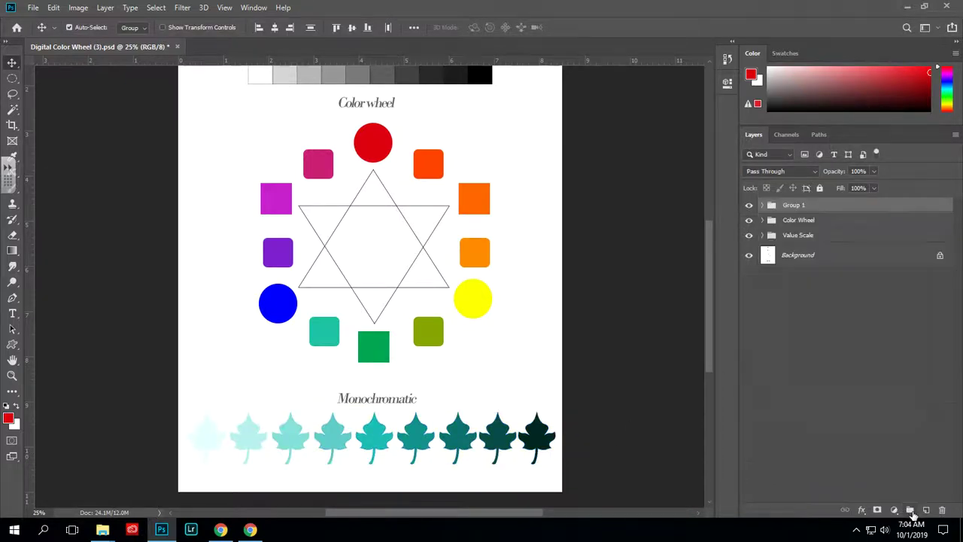
double_click(797, 205)
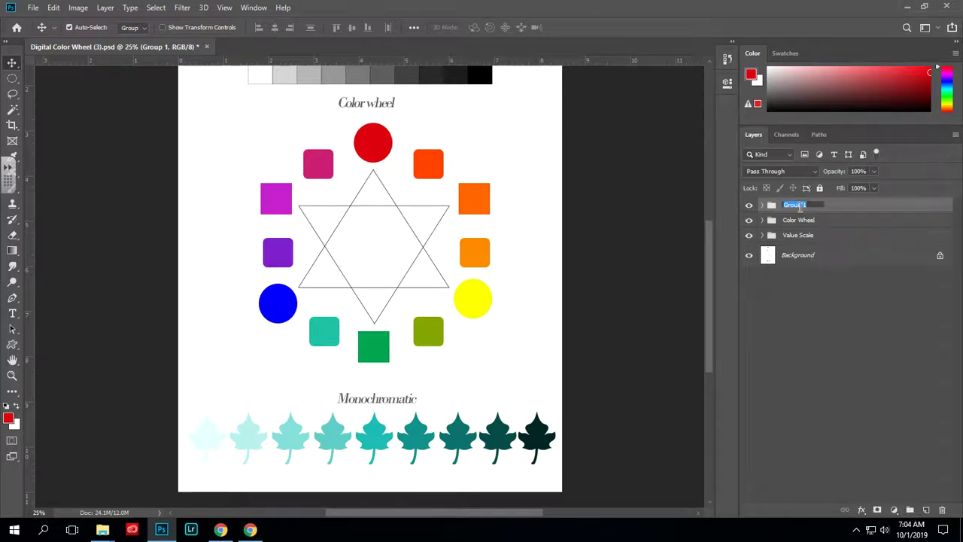
text(Monochromatic)
click(846, 226)
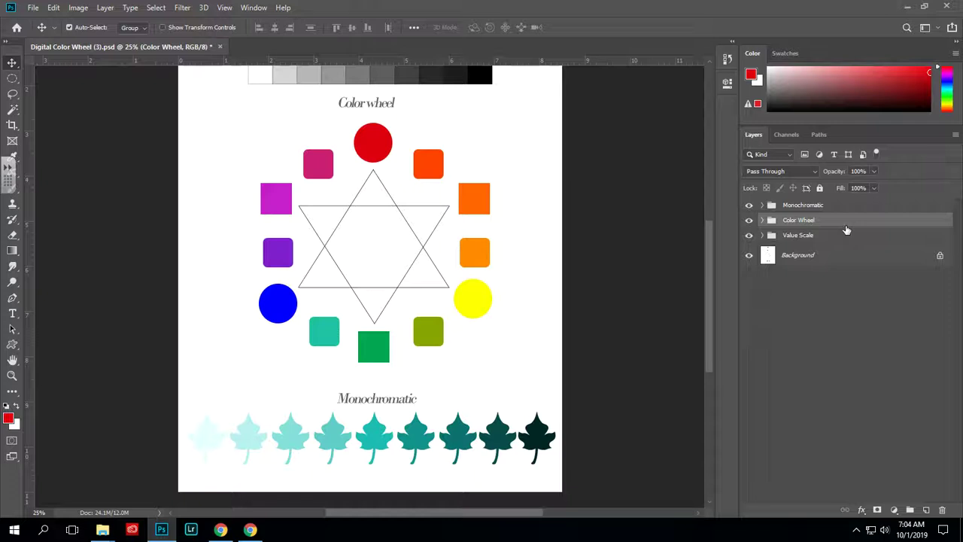
Save the color wheel document under its existing file name.
scroll(647, 341, up, 5)
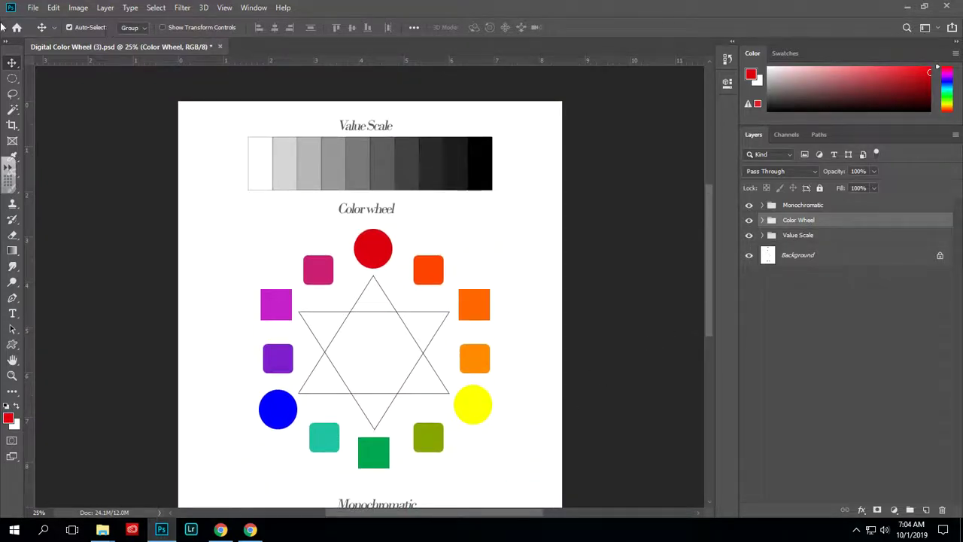
click(33, 9)
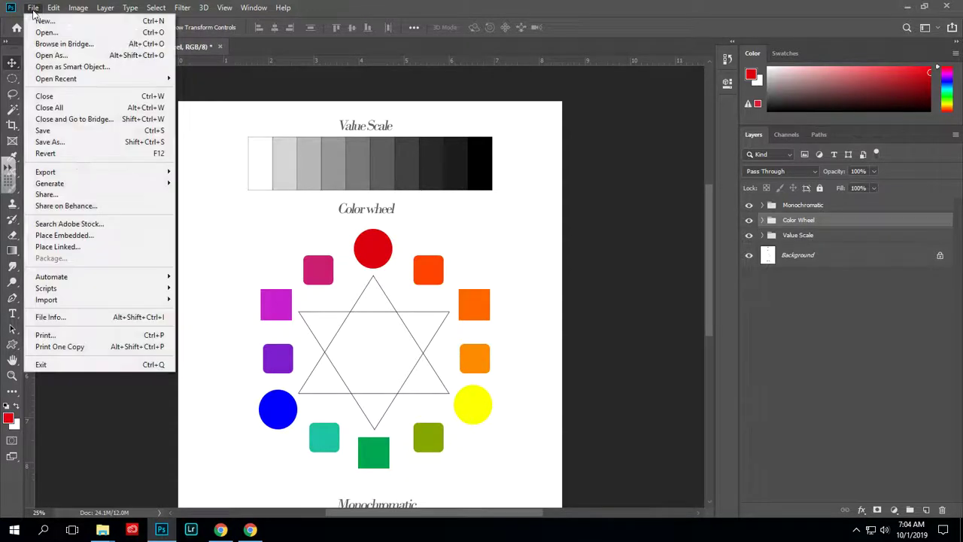
click(67, 129)
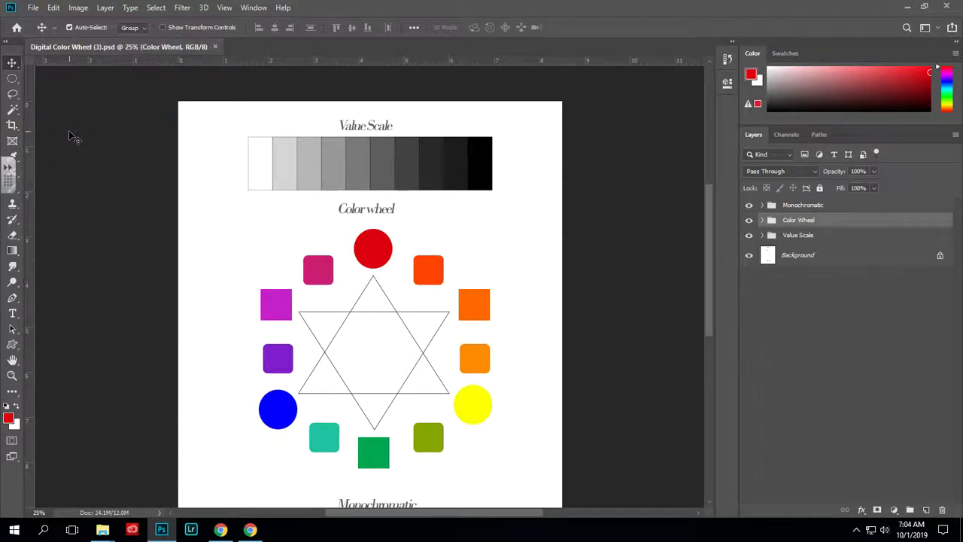
Save a JPEG copy of the document as Digital Color Wheel (3) in the Color Wheel folder.
click(33, 8)
click(53, 143)
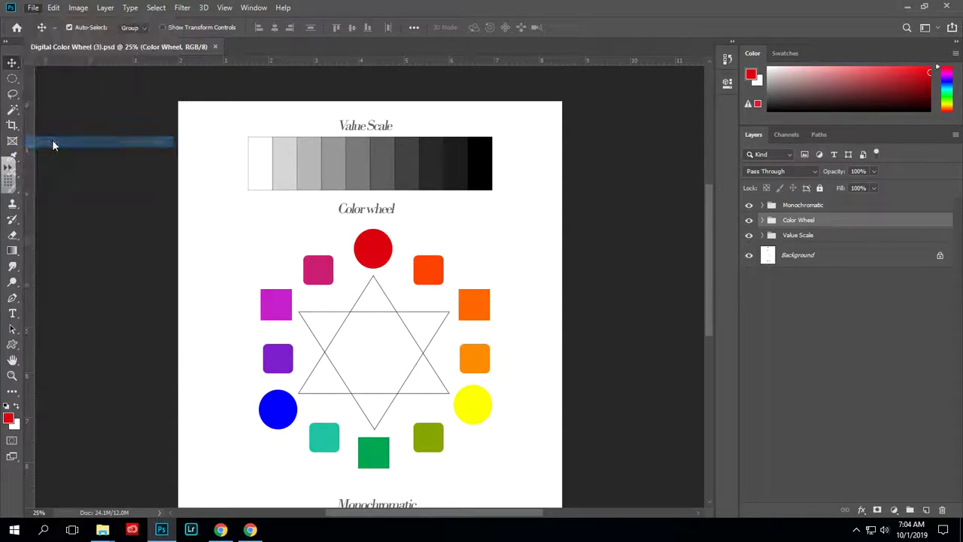
click(129, 345)
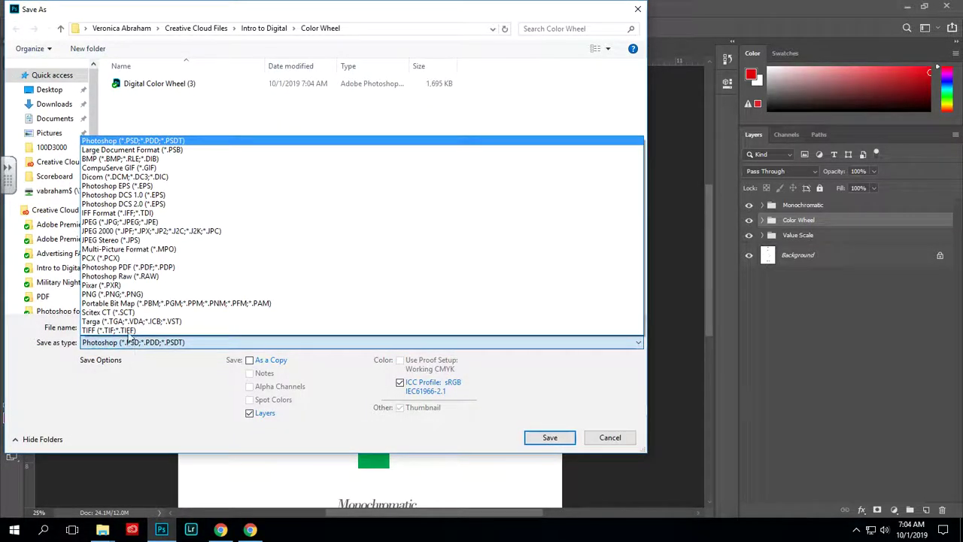
click(113, 223)
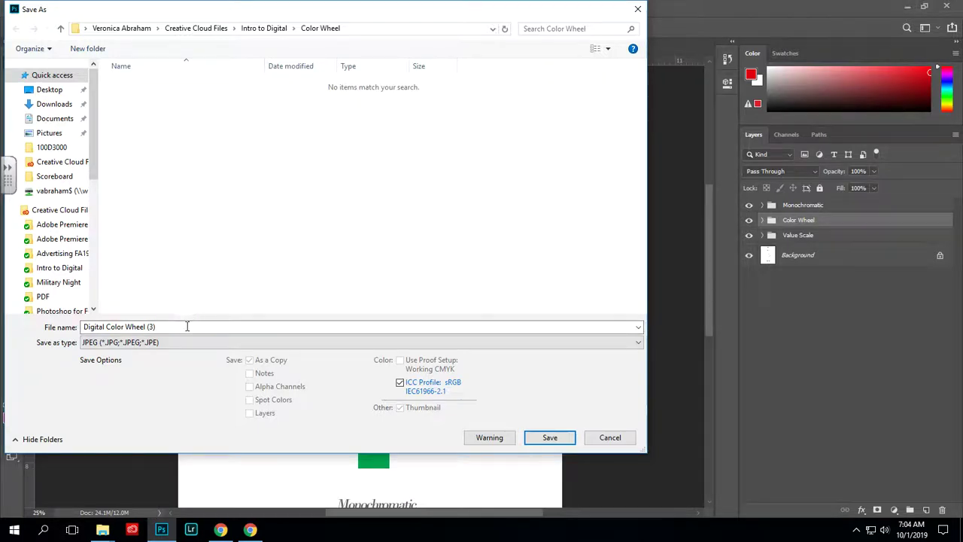
click(550, 439)
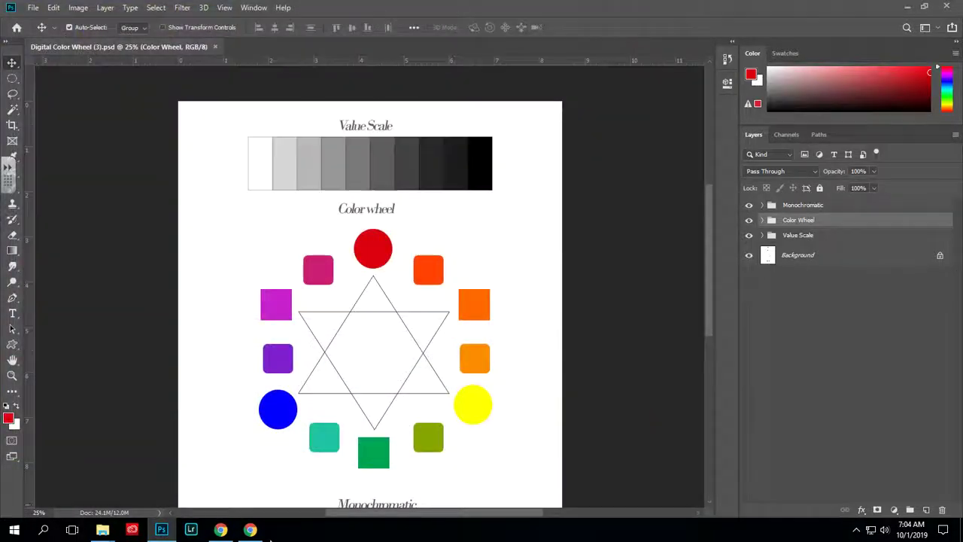